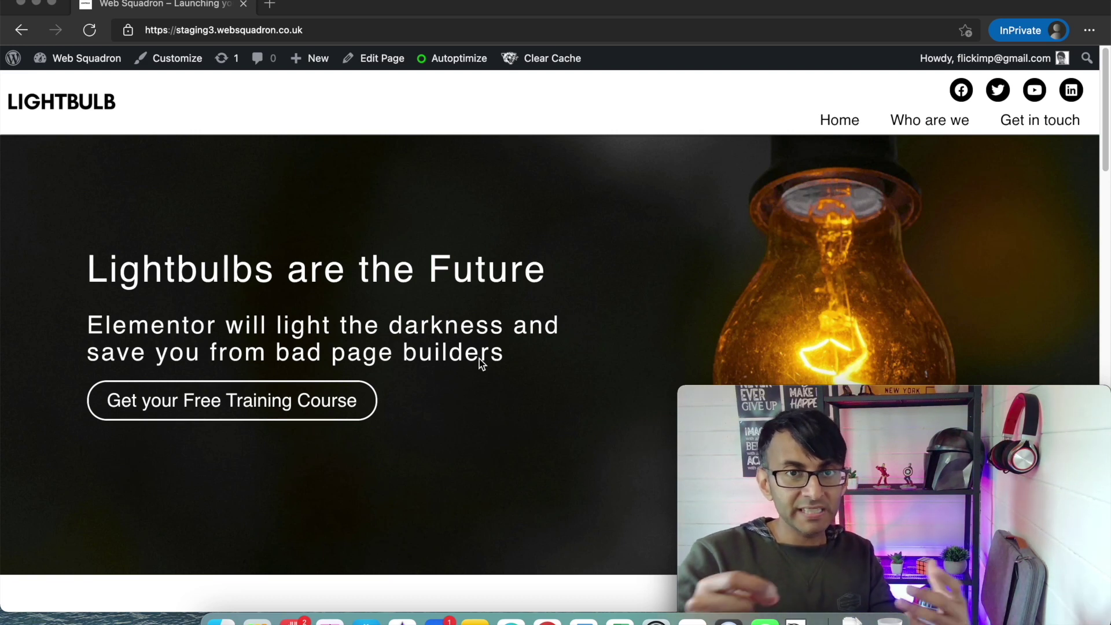
# - Load the WordPress admin dashboard and open Appearance > Theme Editor on Hello Elementor's style.css
pyautogui.click(244, 44)
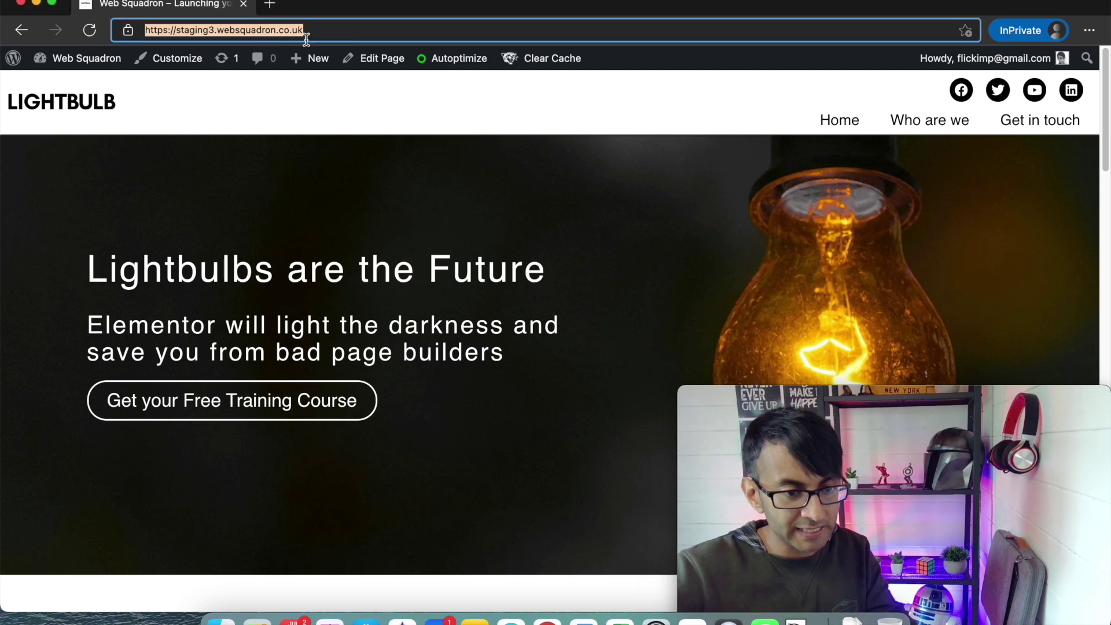
pyautogui.click(88, 87)
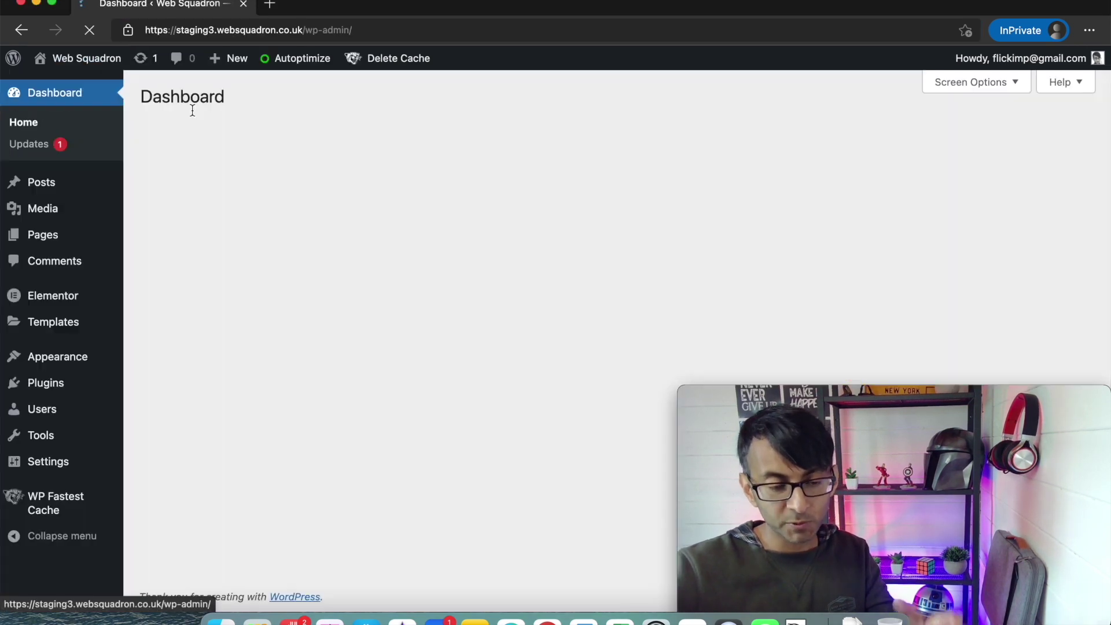
pyautogui.moveTo(84, 361)
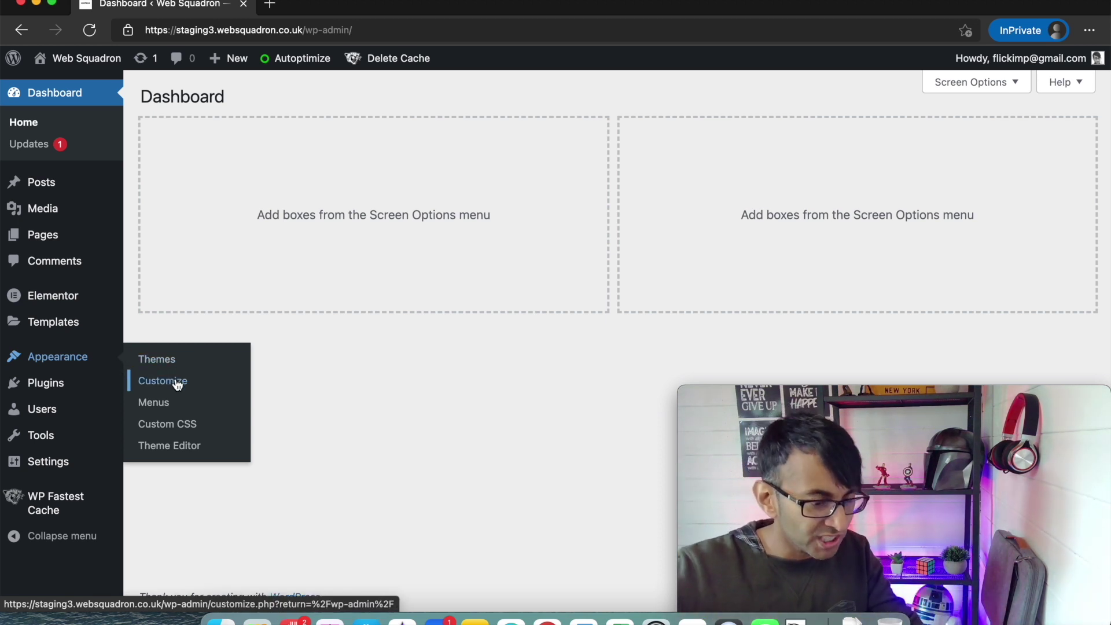
pyautogui.click(191, 453)
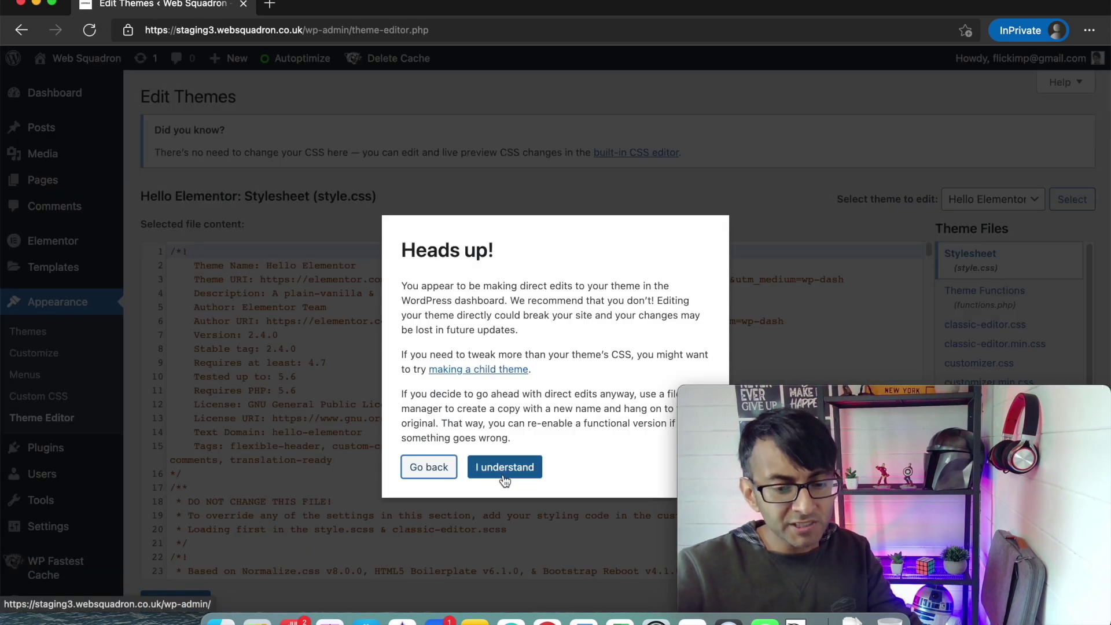
# - Accept the 'Heads up!' warning and scroll style.css to the p { margin-bottom: .9rem } rule
pyautogui.click(505, 479)
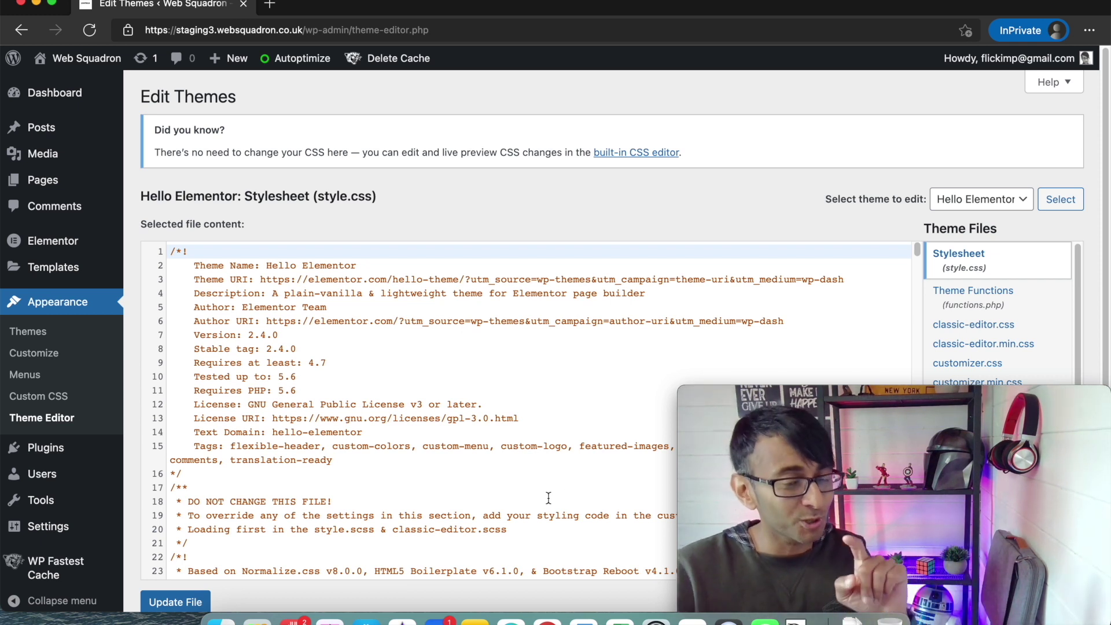
pyautogui.scroll(-10, 495, 481)
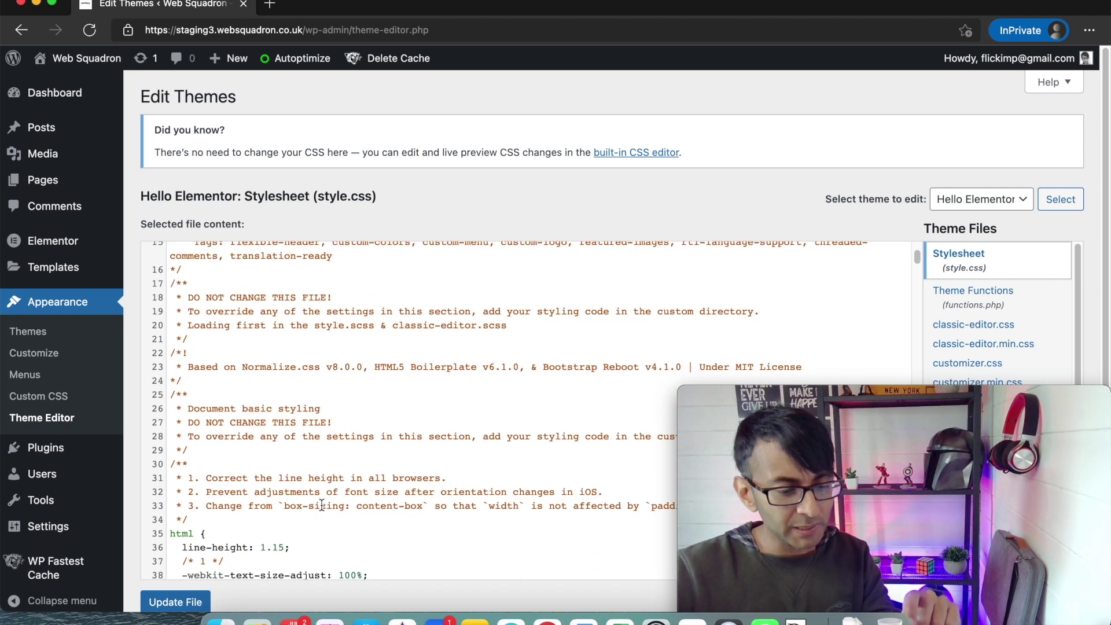
pyautogui.scroll(-20, 289, 549)
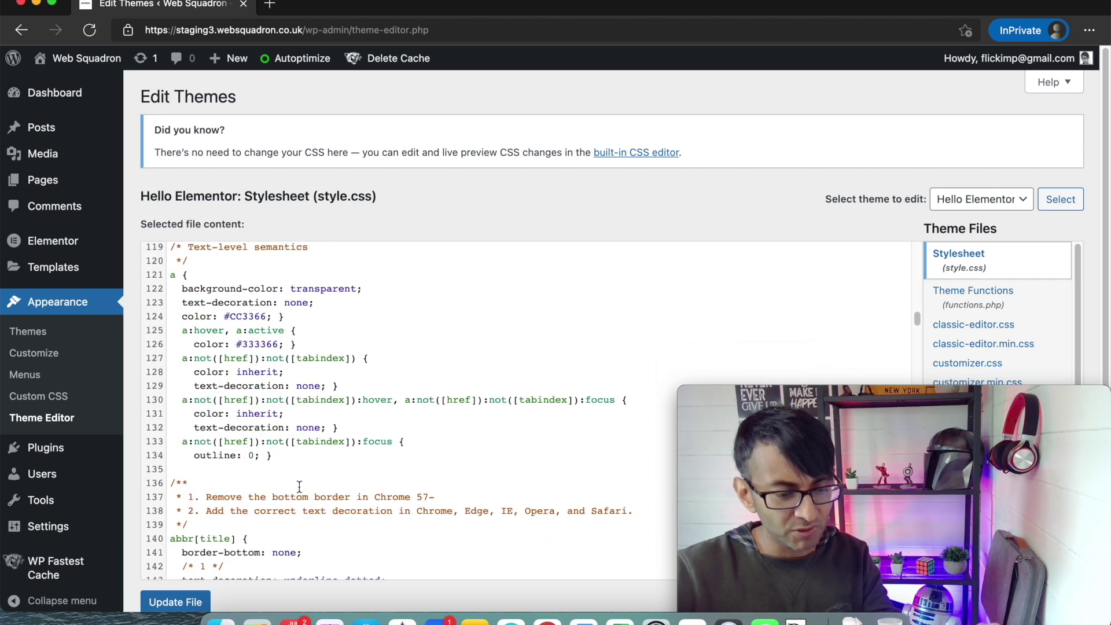
pyautogui.scroll(-2, 303, 496)
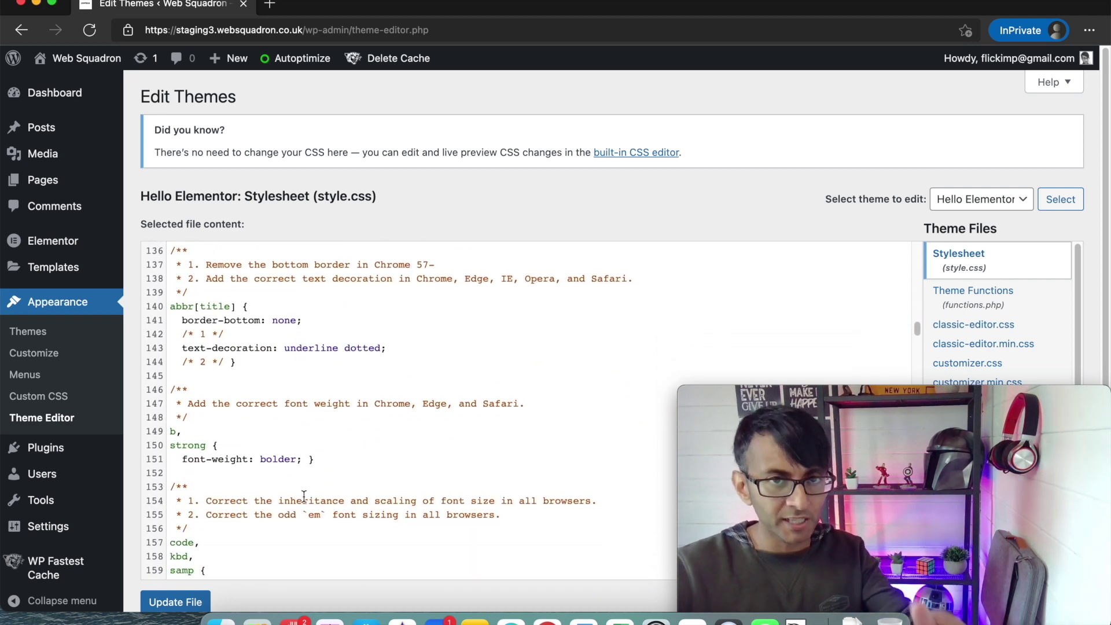
pyautogui.scroll(15, 308, 471)
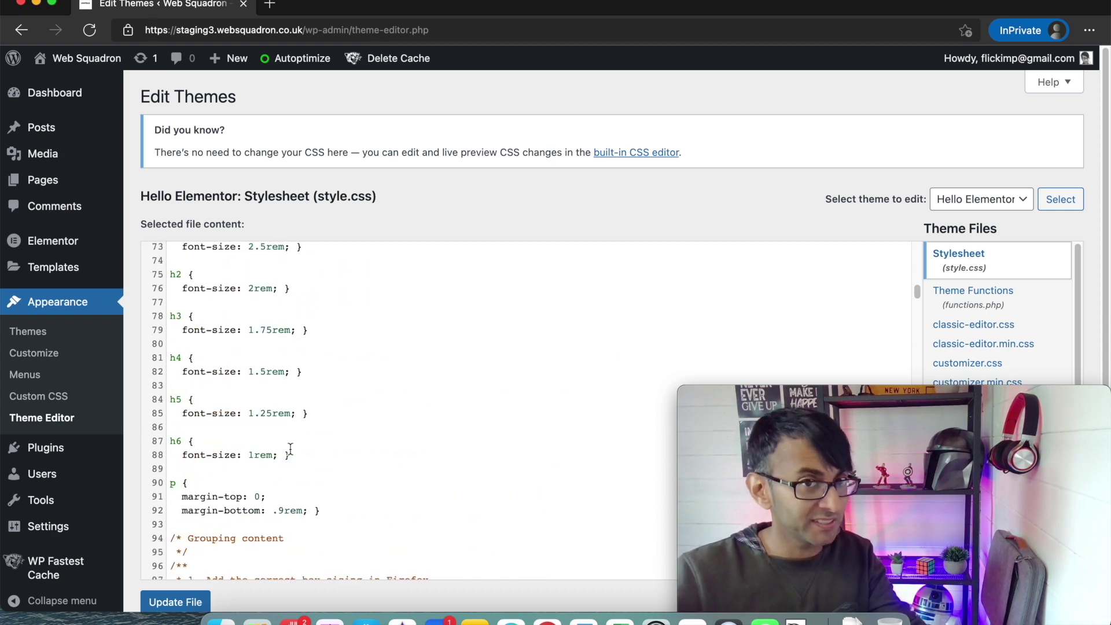
pyautogui.scroll(-5, 295, 457)
pyautogui.scroll(-3, 325, 501)
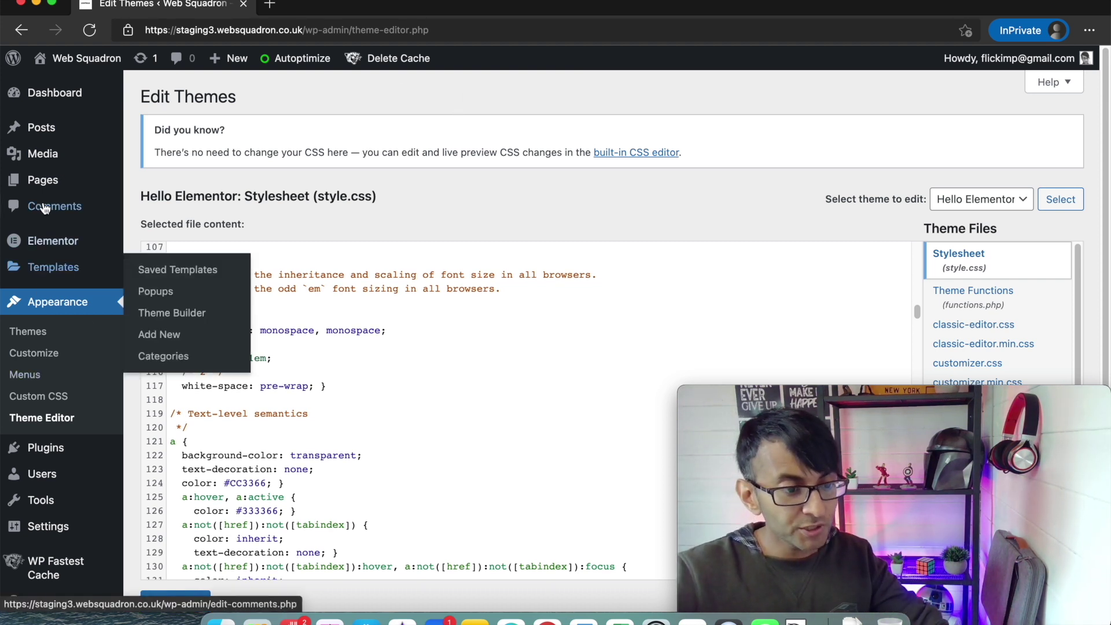
# - Search for 'code snippets' under Plugins > Add New, then install and activate Code Snippets
pyautogui.moveTo(82, 451)
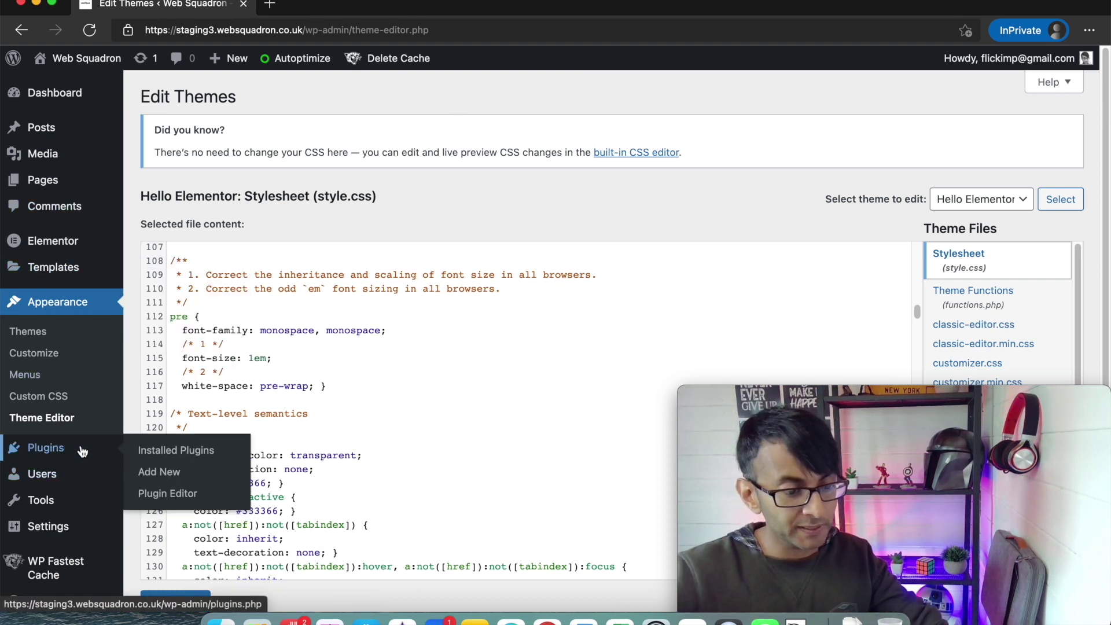
pyautogui.click(164, 472)
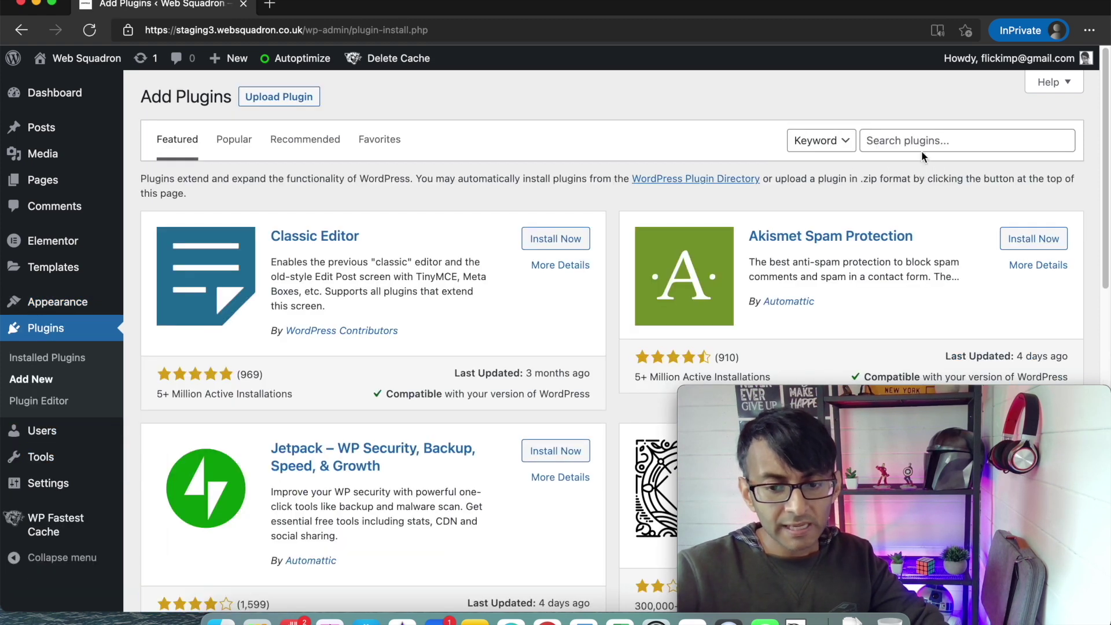
pyautogui.click(924, 144)
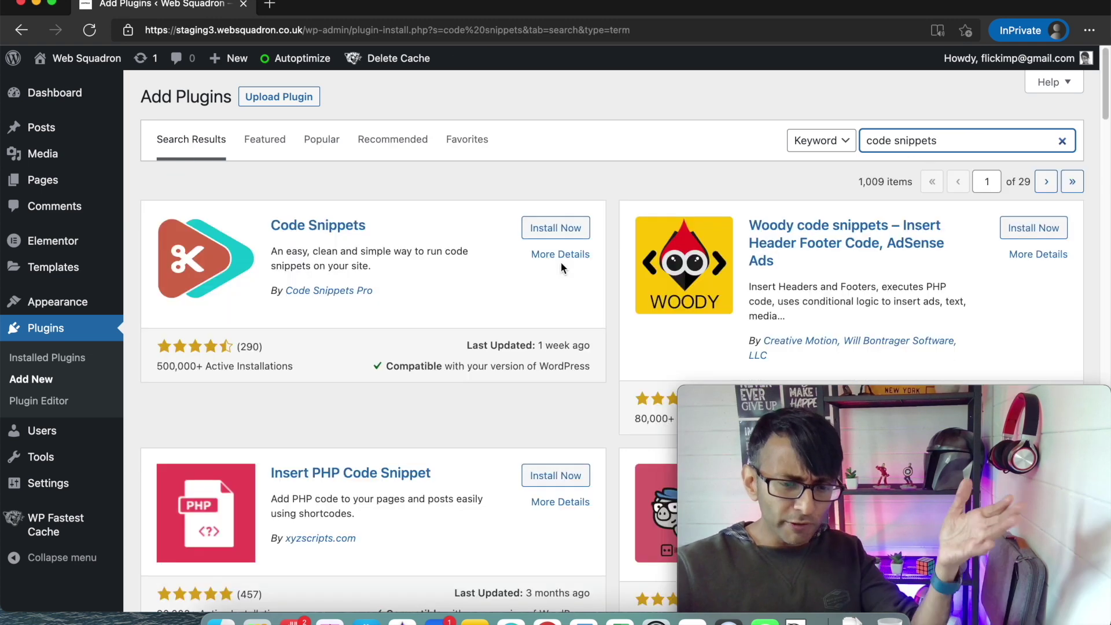
pyautogui.click(555, 234)
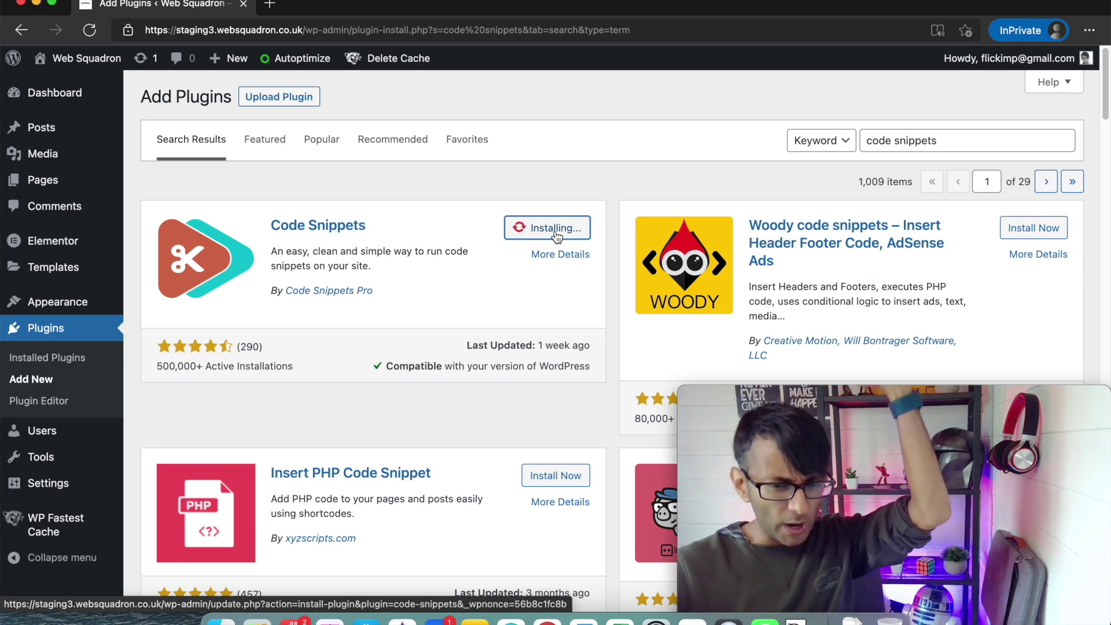
pyautogui.click(562, 231)
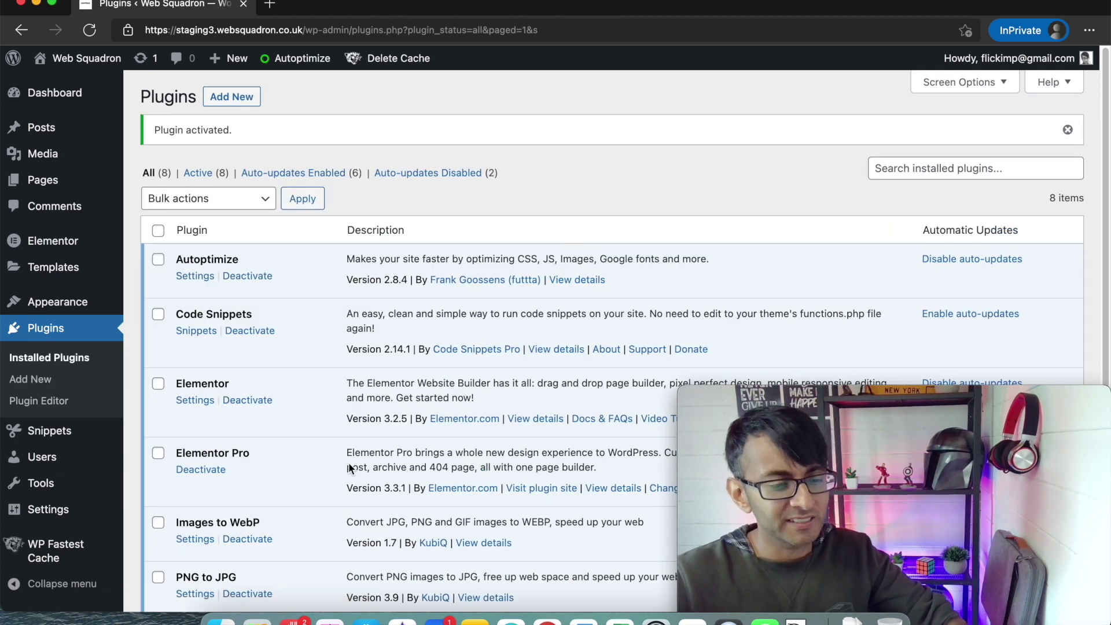
# - Enable auto-updates for Code Snippets and go to its Snippets list
pyautogui.scroll(-3, 377, 456)
pyautogui.scroll(-3, 376, 457)
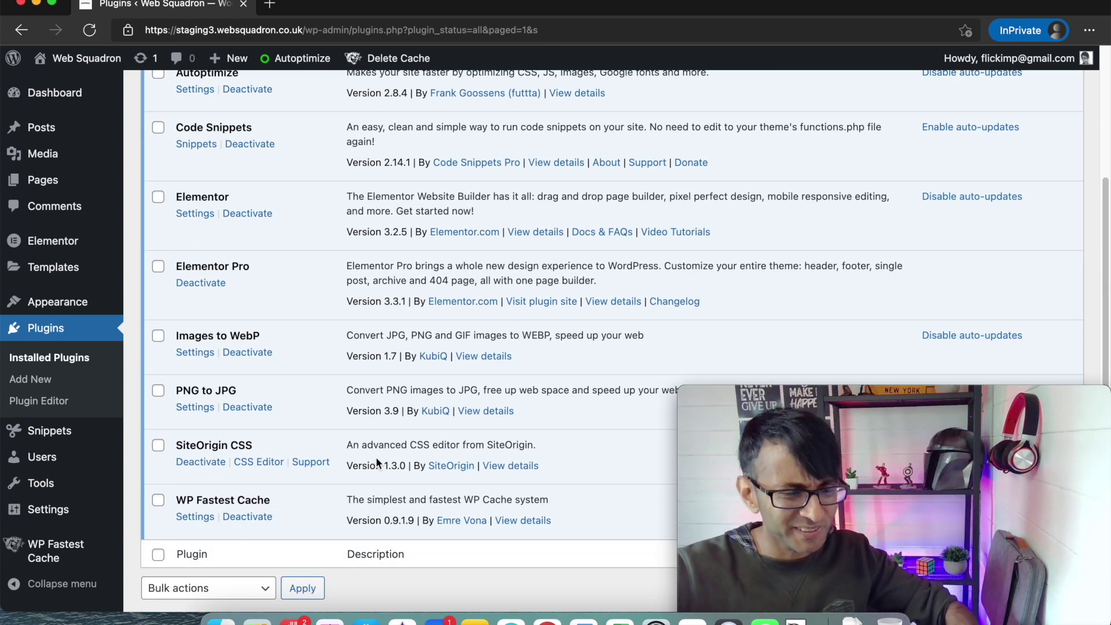
pyautogui.scroll(1, 439, 415)
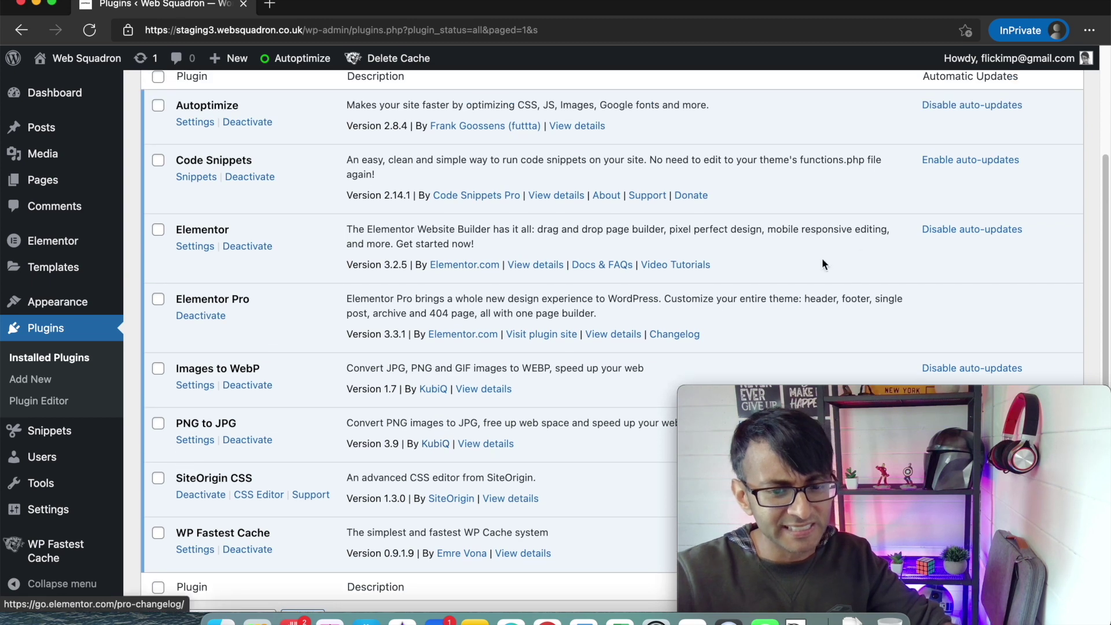
pyautogui.click(950, 162)
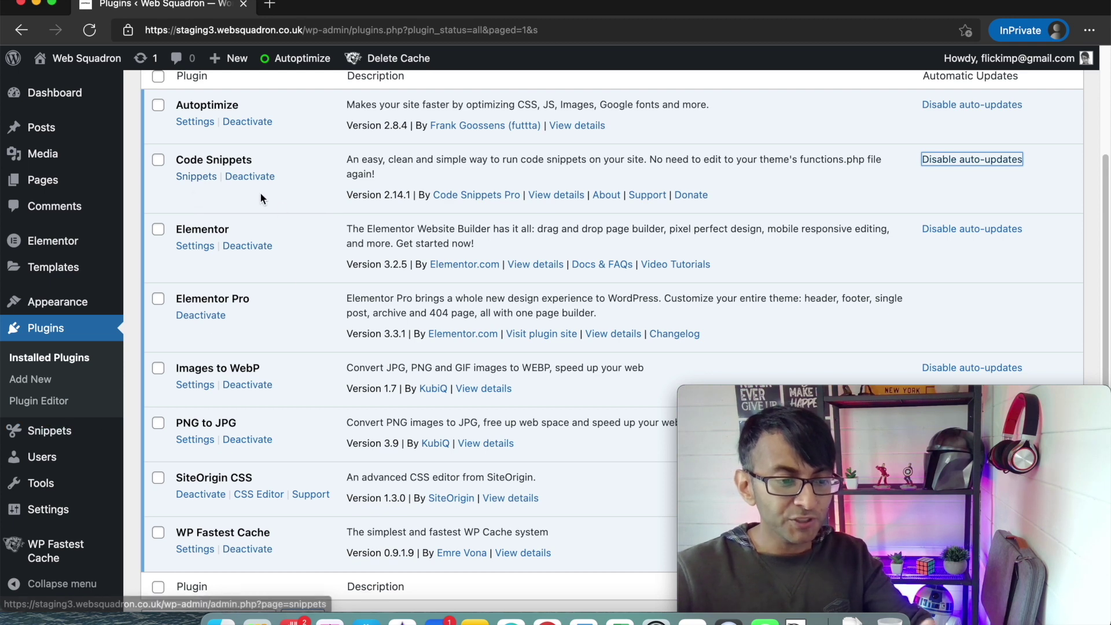
pyautogui.scroll(-3, 102, 409)
pyautogui.moveTo(76, 434)
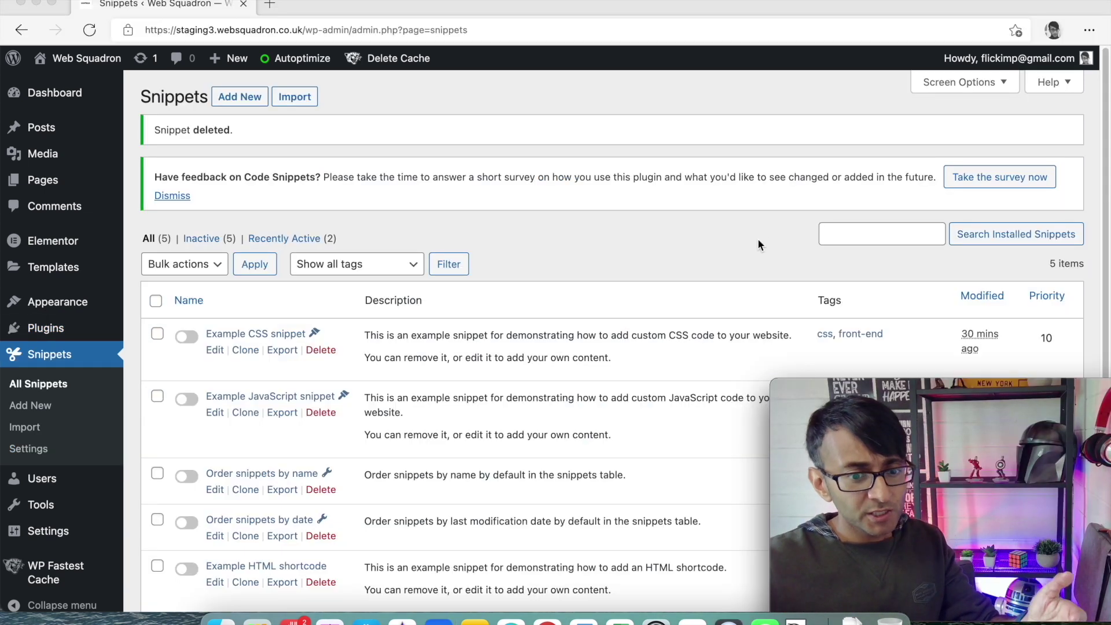
# - Scroll the All Snippets table to find and edit the Example HTML shortcode snippet
pyautogui.scroll(-5, 668, 265)
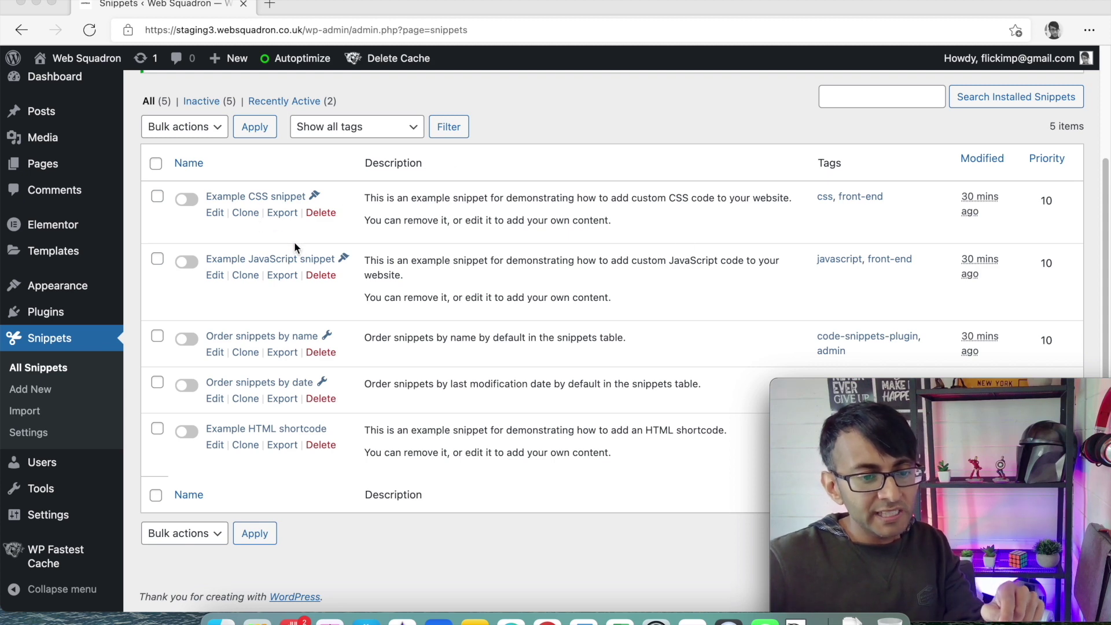
pyautogui.scroll(1, 289, 306)
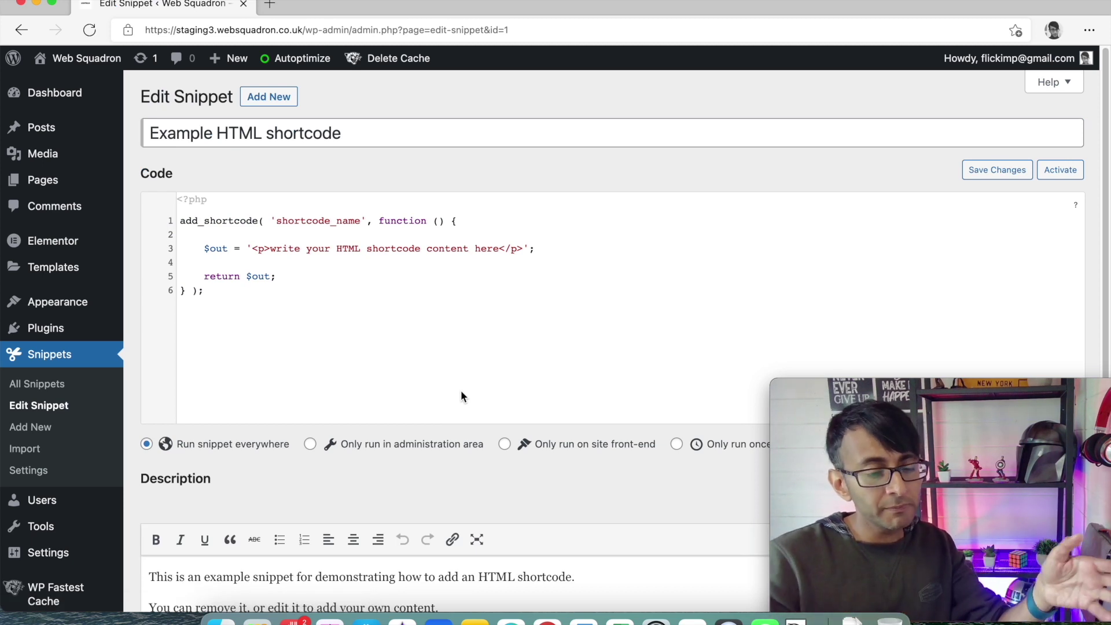
pyautogui.moveTo(470, 338); pyautogui.dragTo(164, 185)
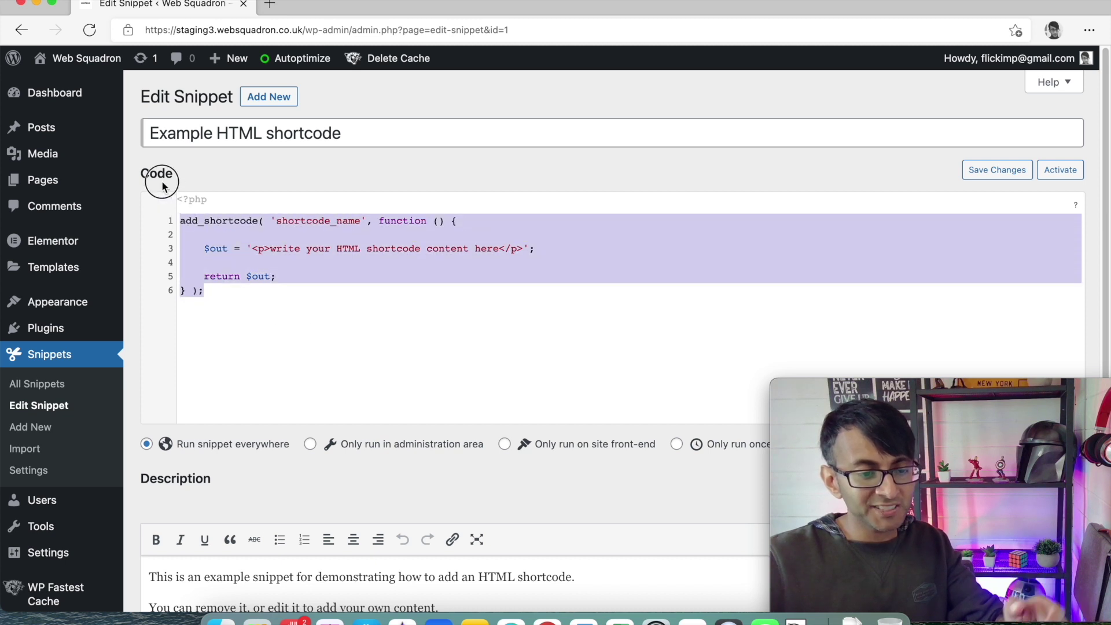
pyautogui.write('.elementor-widget-text-editor p:last-child{ margin-bottom:0px;}')
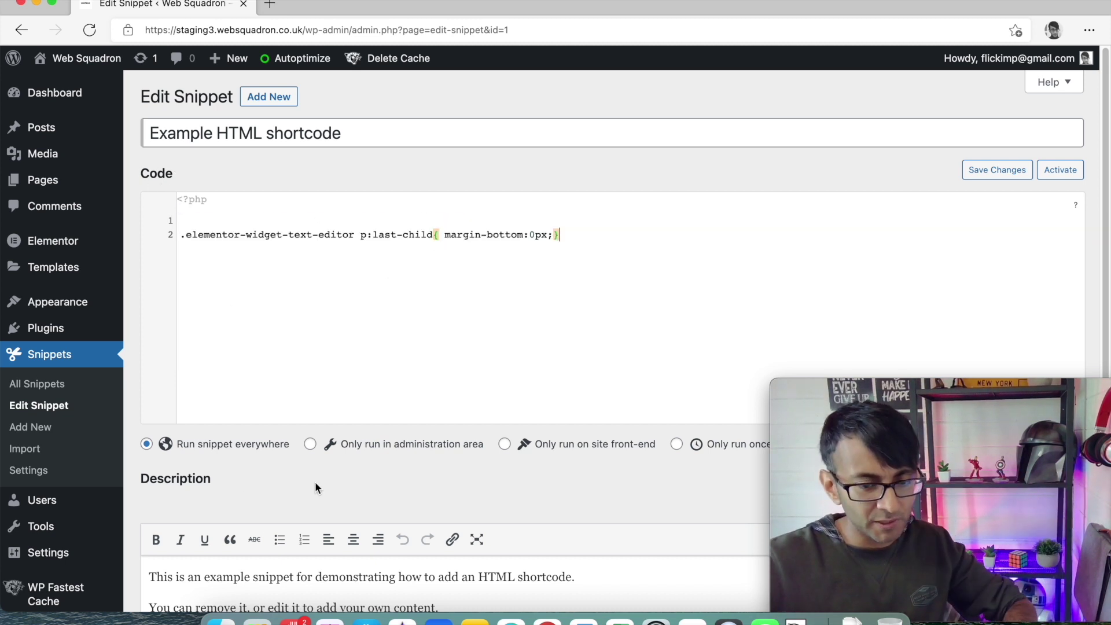
pyautogui.scroll(-5, 421, 449)
pyautogui.click(205, 530)
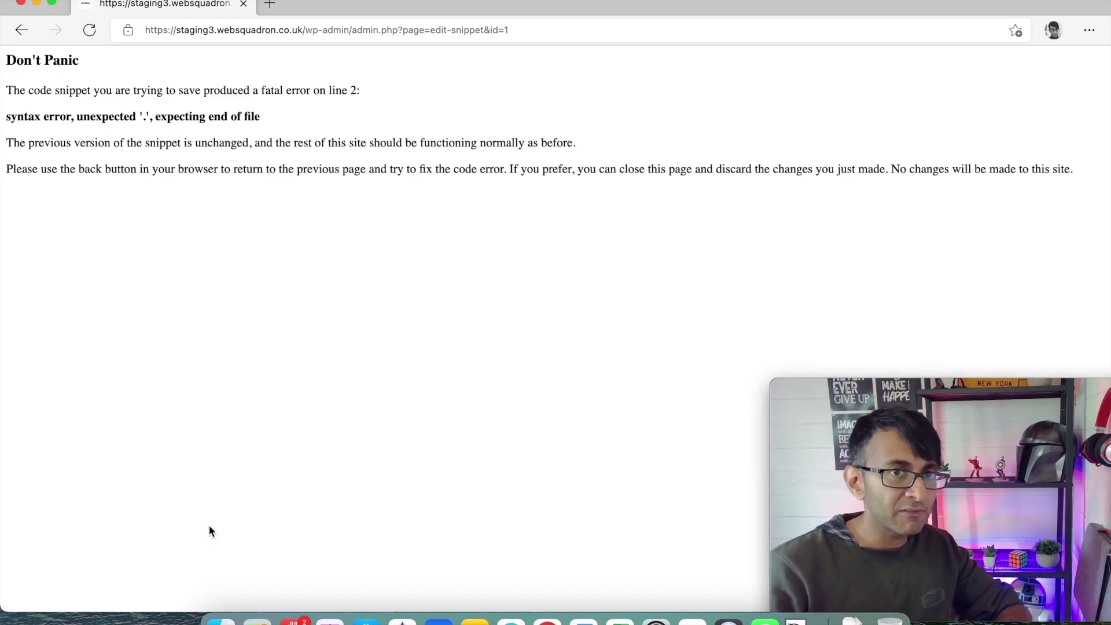
pyautogui.click(19, 32)
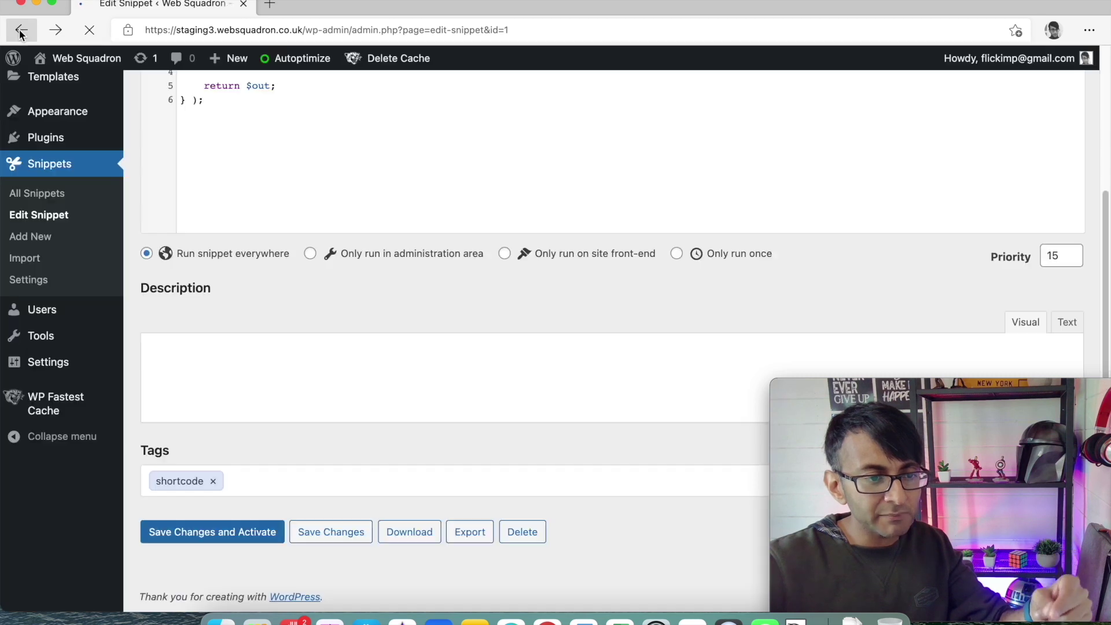
pyautogui.scroll(5, 389, 231)
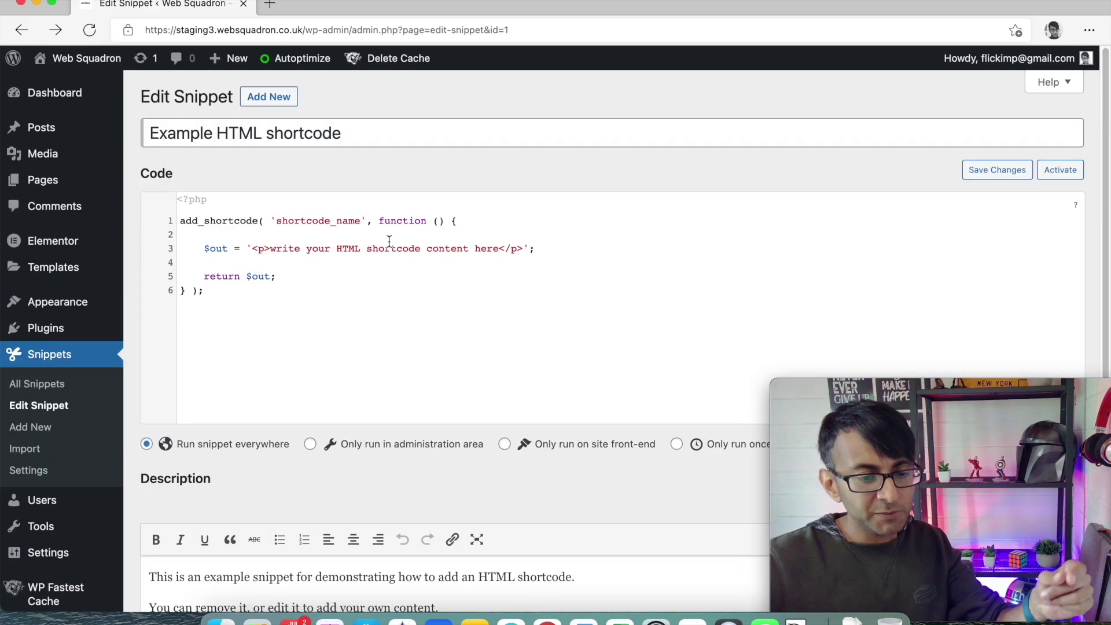
pyautogui.click(412, 308)
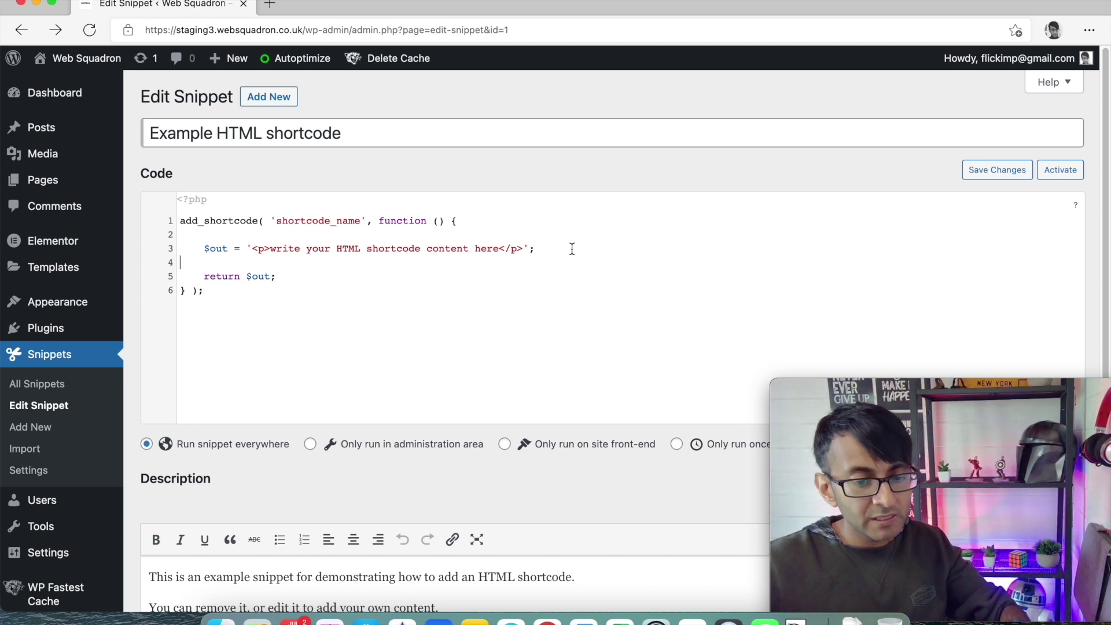
pyautogui.moveTo(535, 248); pyautogui.dragTo(181, 244)
pyautogui.click(406, 295)
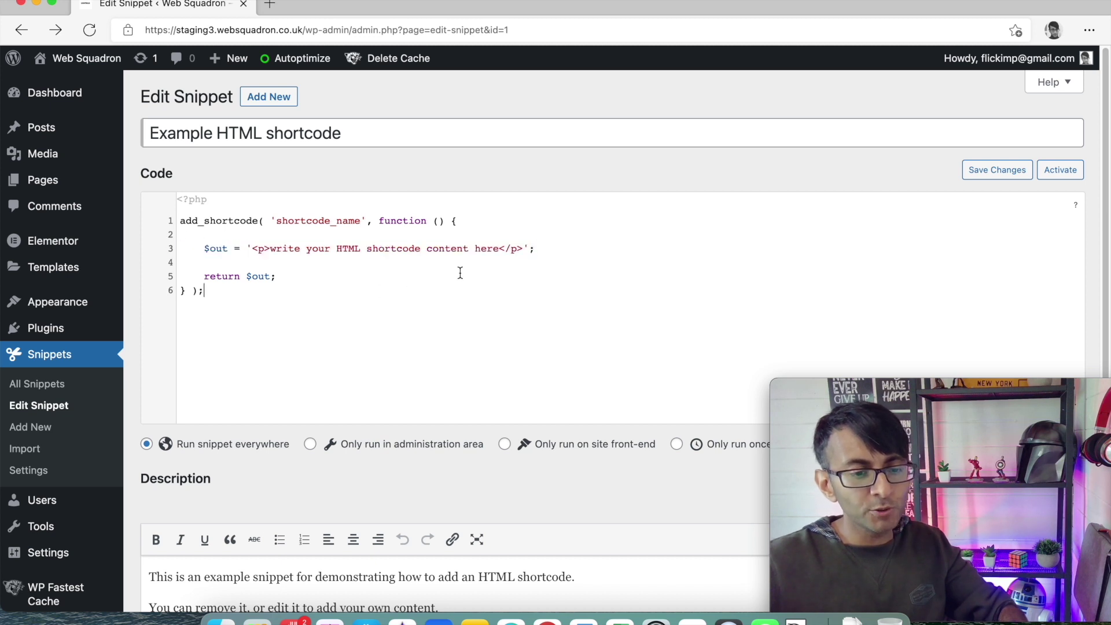
pyautogui.moveTo(529, 248); pyautogui.dragTo(250, 246)
pyautogui.click(439, 293)
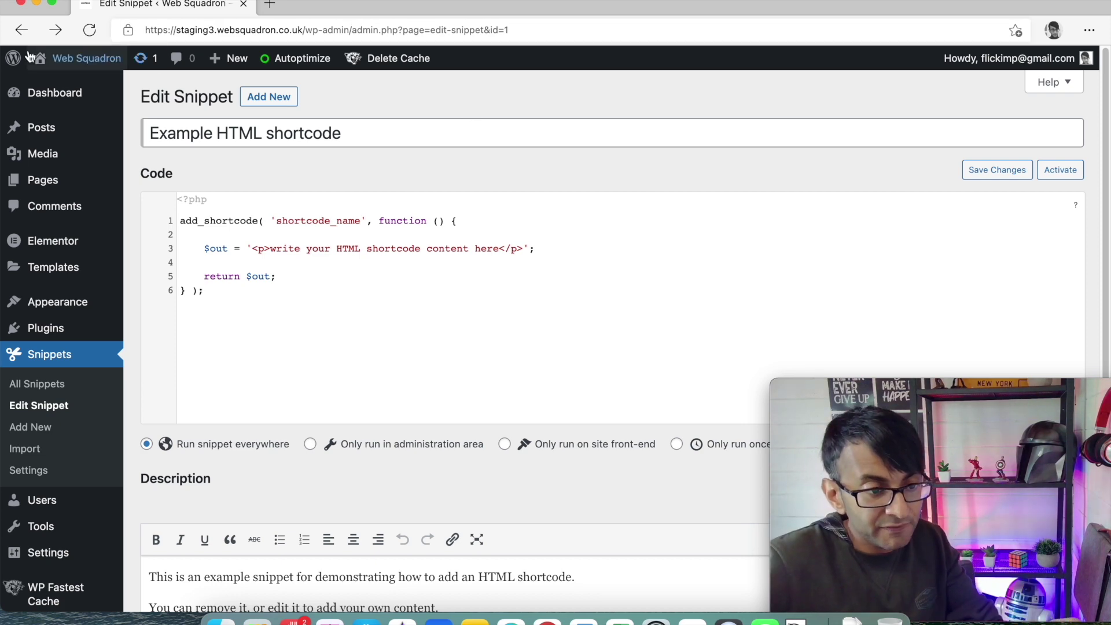
# - Back in Snippets, permanently delete the Remove Text Extra Returns snippet
pyautogui.click(21, 30)
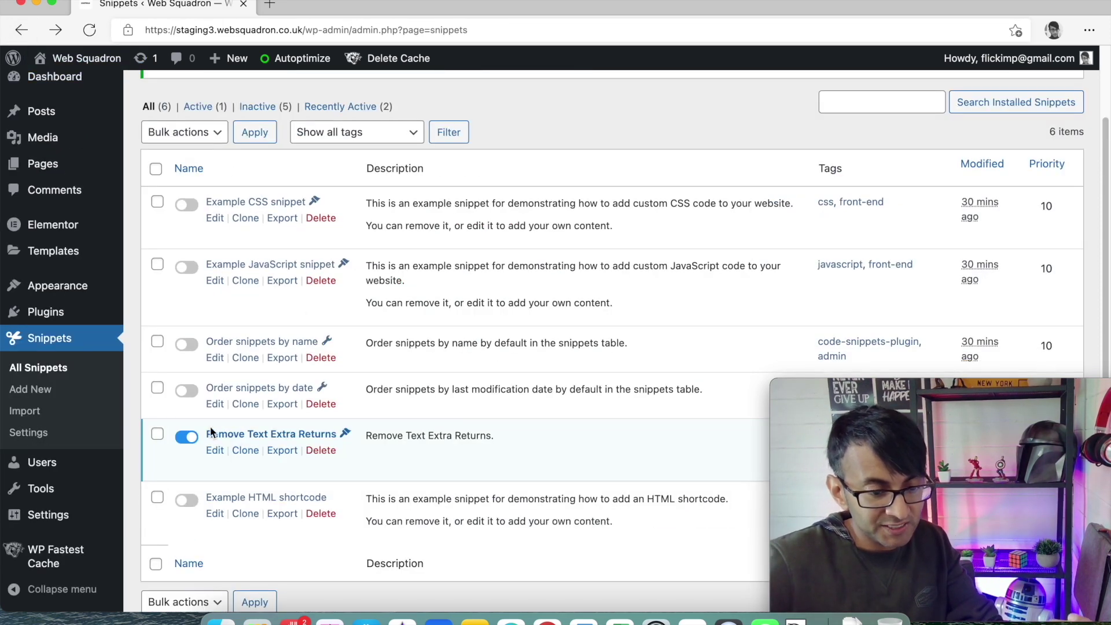
pyautogui.click(319, 451)
pyautogui.click(687, 124)
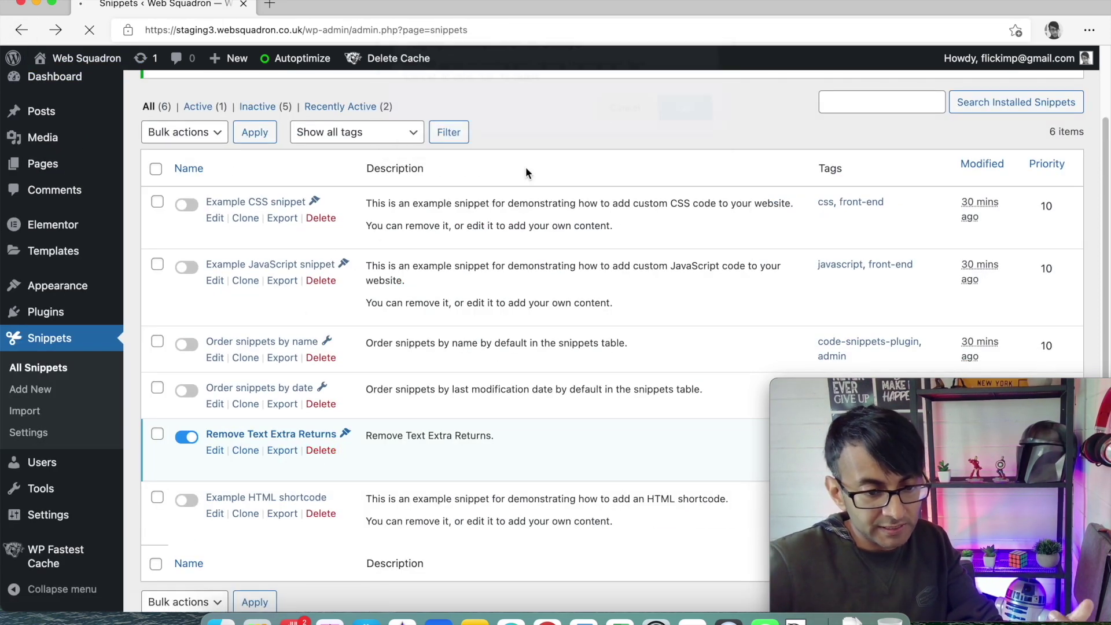
# - Open the Example CSS snippet and paste the margin rule over its placeholder comment, then undo
pyautogui.scroll(-3, 302, 325)
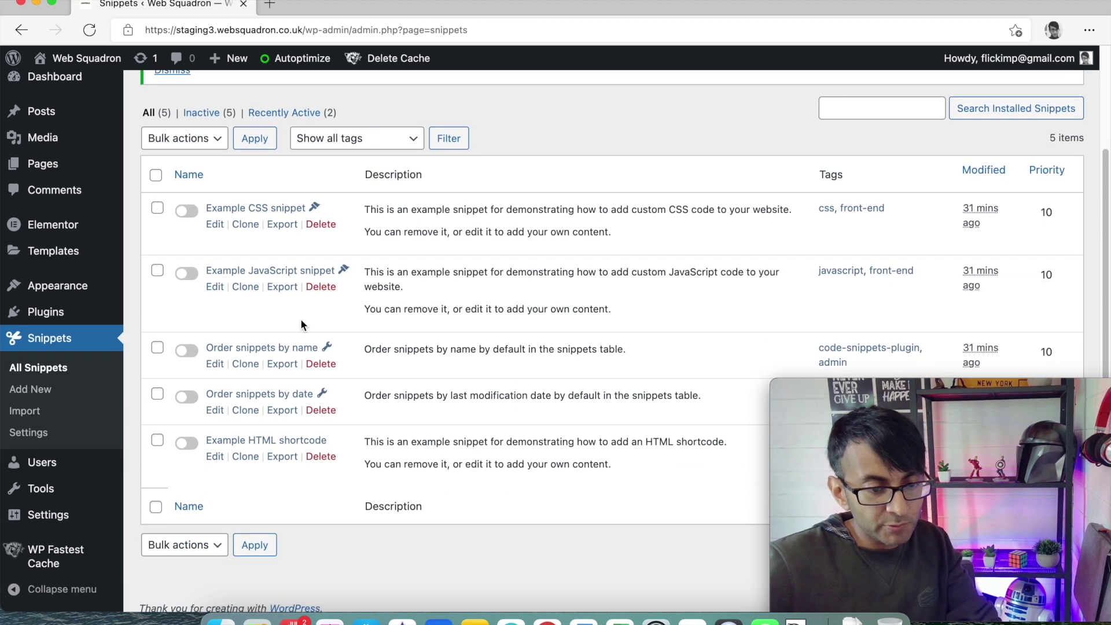
pyautogui.click(215, 224)
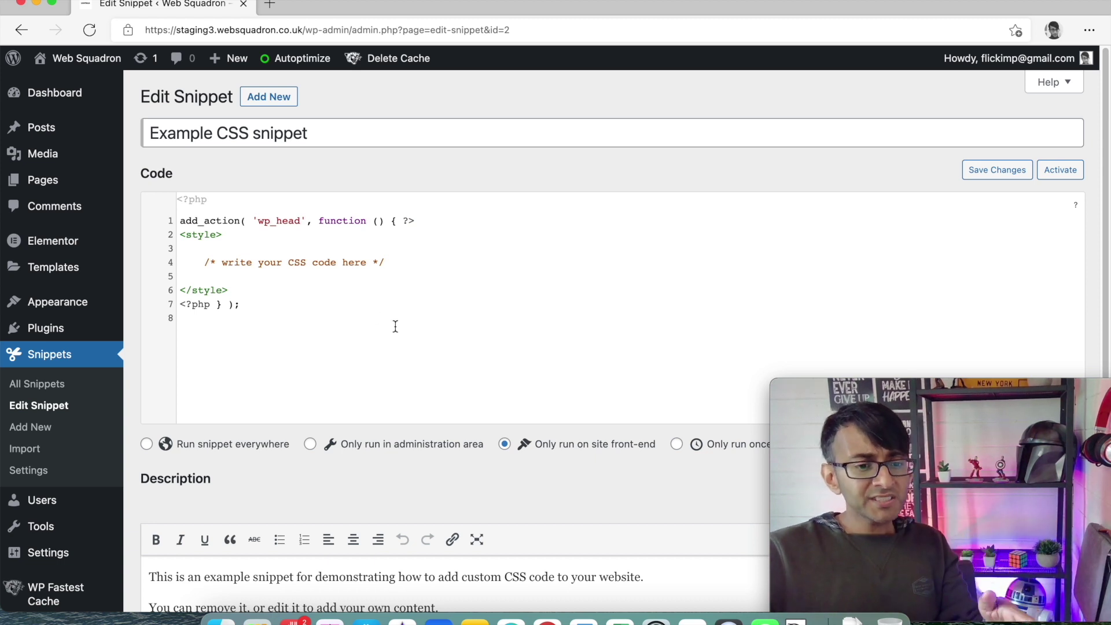
pyautogui.moveTo(420, 278); pyautogui.dragTo(183, 260)
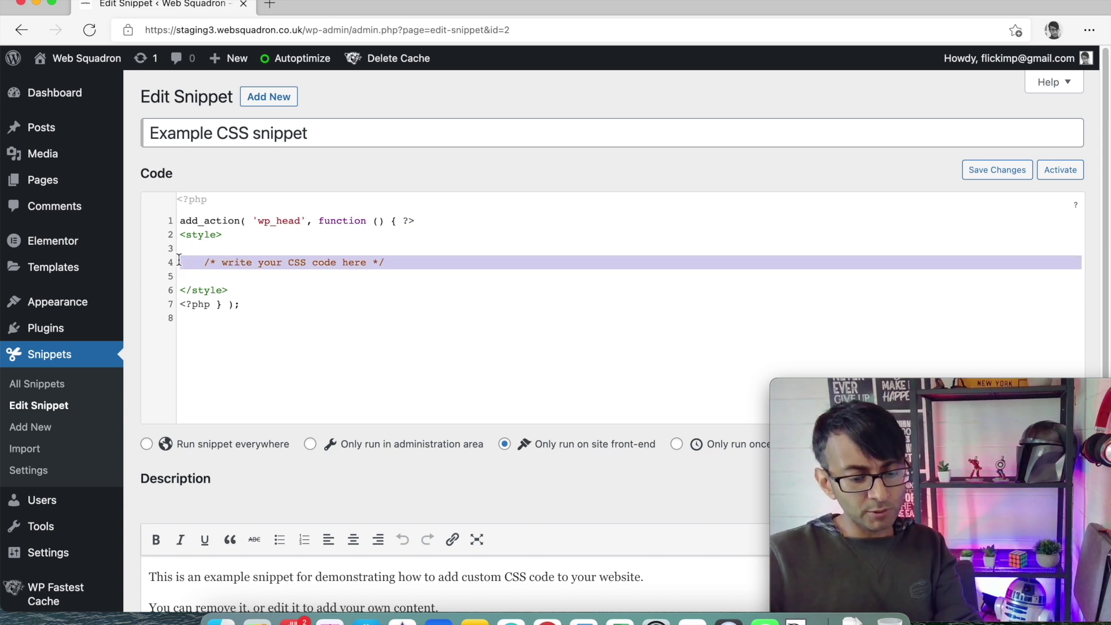
pyautogui.write('.elementor-widget-text-editor p:last-child{ margin-bottom:0px;}')
pyautogui.press('super+z')
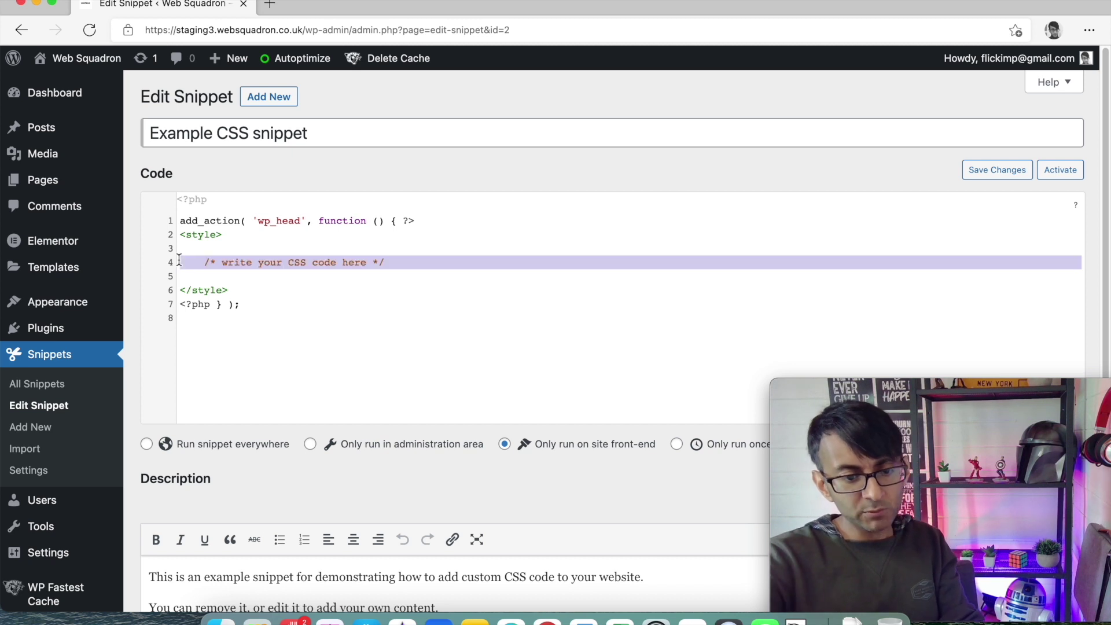
pyautogui.click(314, 329)
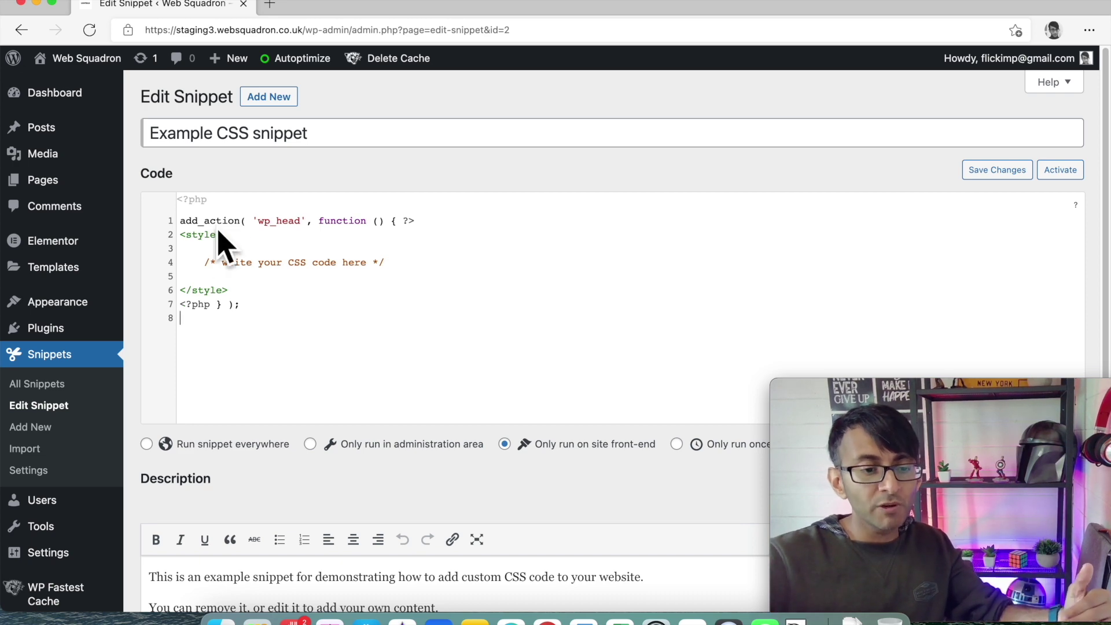
# - Return to All Snippets and nudge Example CSS snippet's priority to 11, then back to 10
pyautogui.click(55, 388)
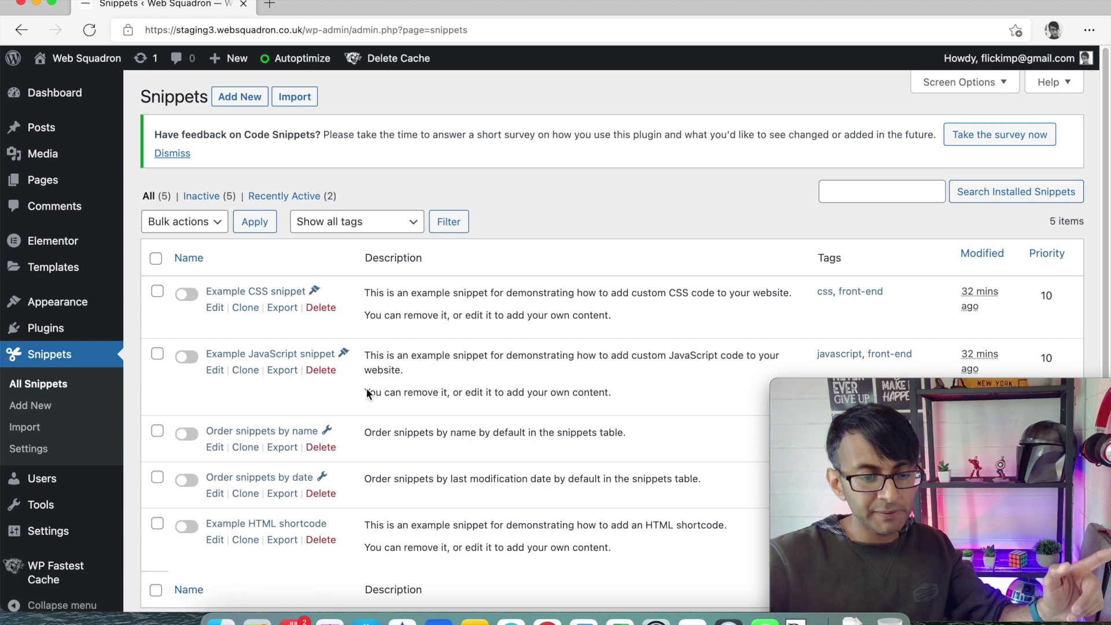
pyautogui.scroll(-1, 570, 380)
pyautogui.scroll(-1, 571, 380)
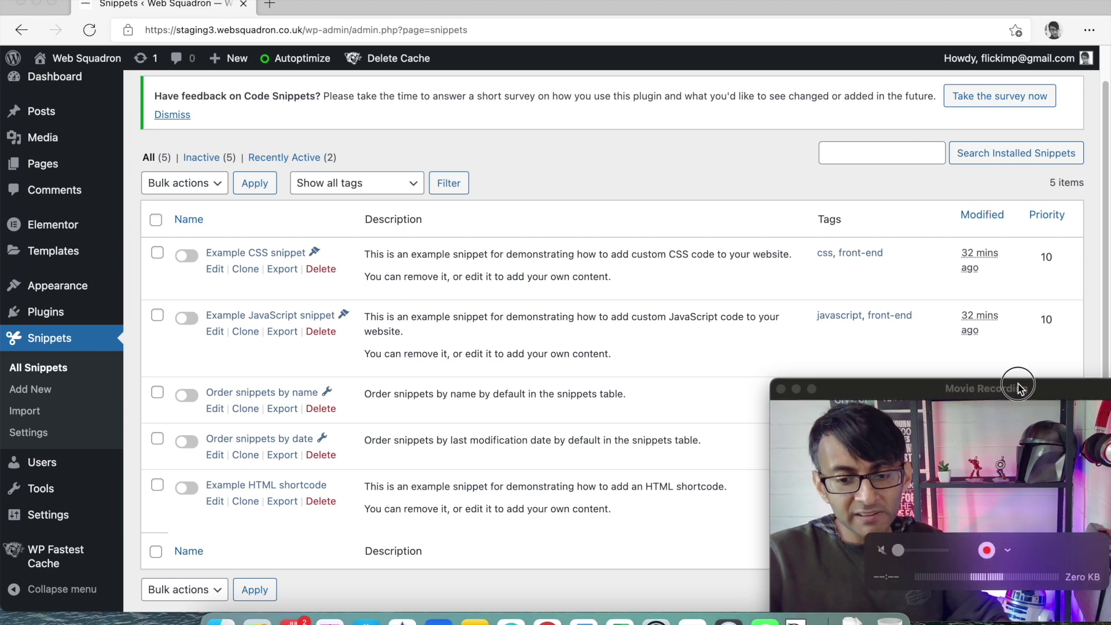
pyautogui.moveTo(1019, 384); pyautogui.dragTo(698, 352)
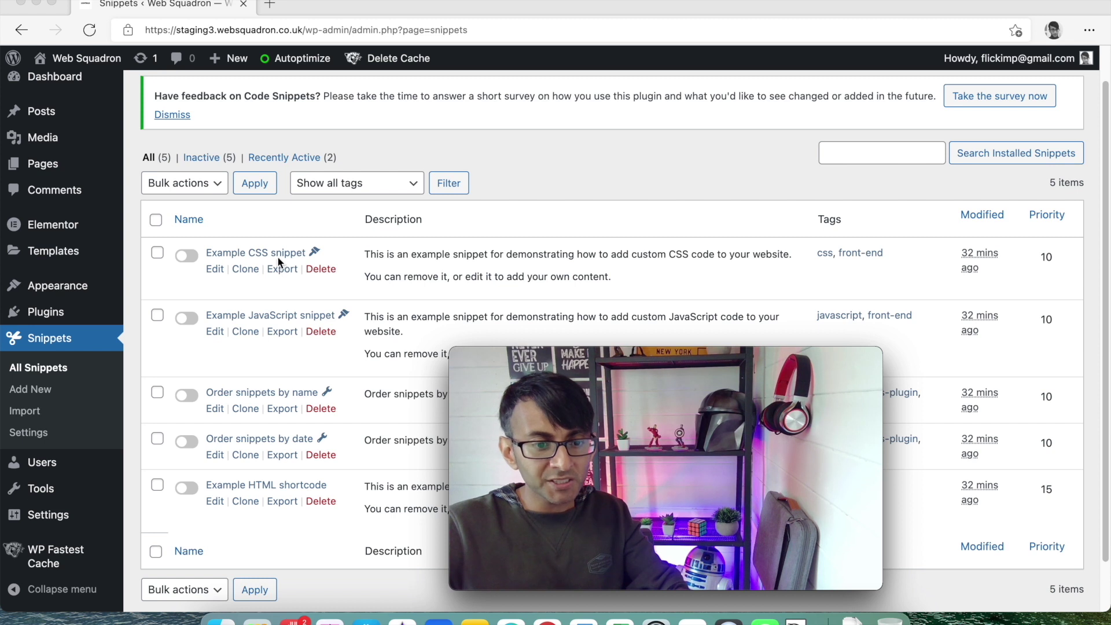
pyautogui.click(1062, 254)
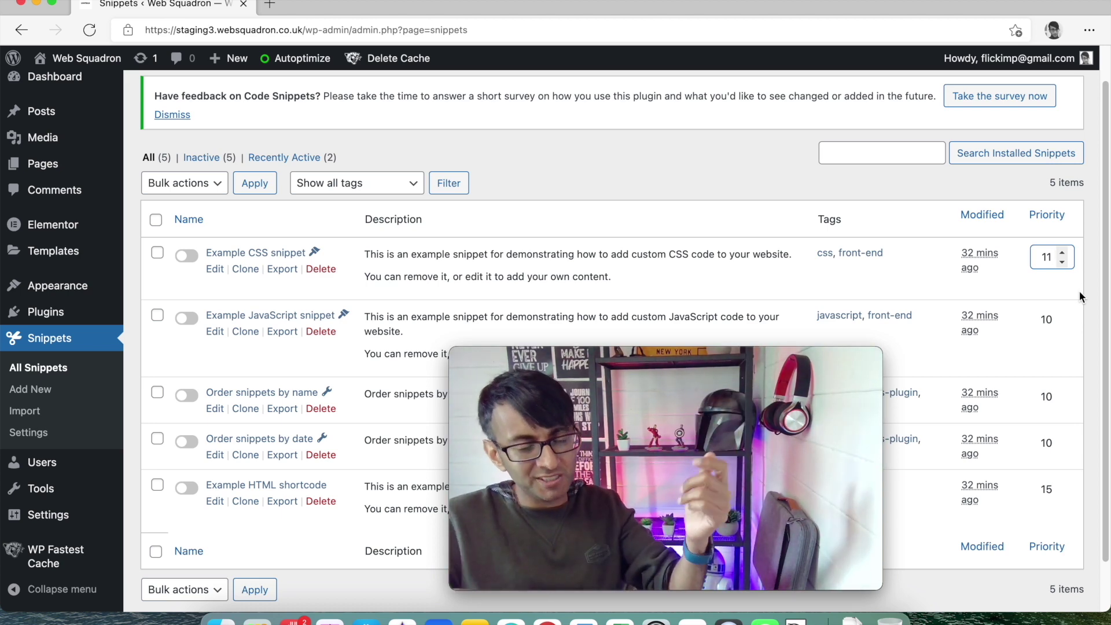
pyautogui.click(1064, 261)
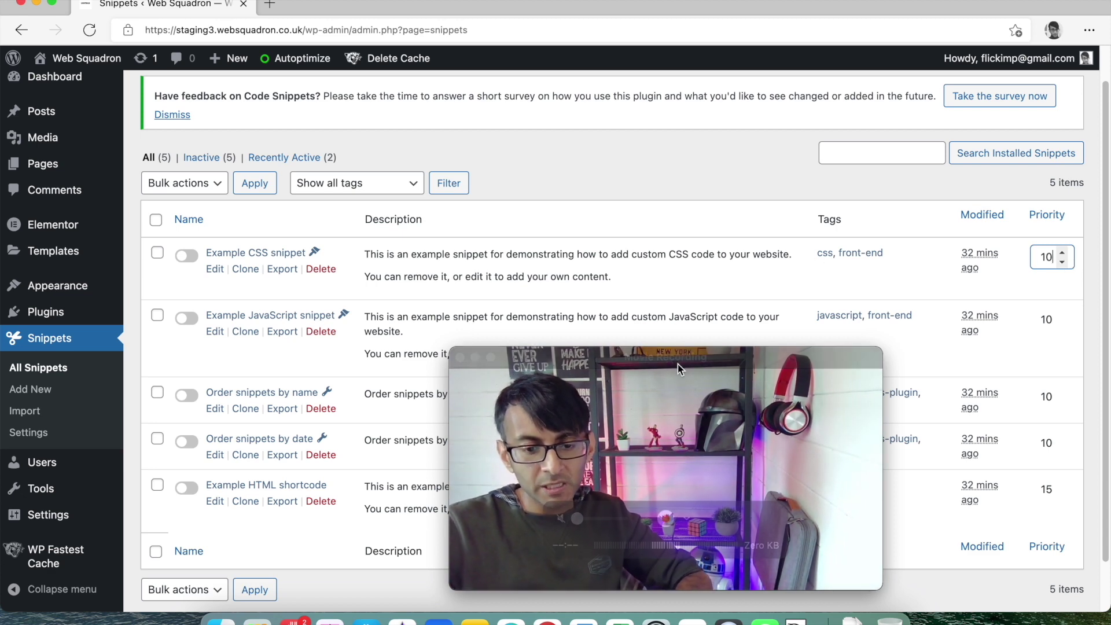
pyautogui.moveTo(678, 364); pyautogui.dragTo(950, 357)
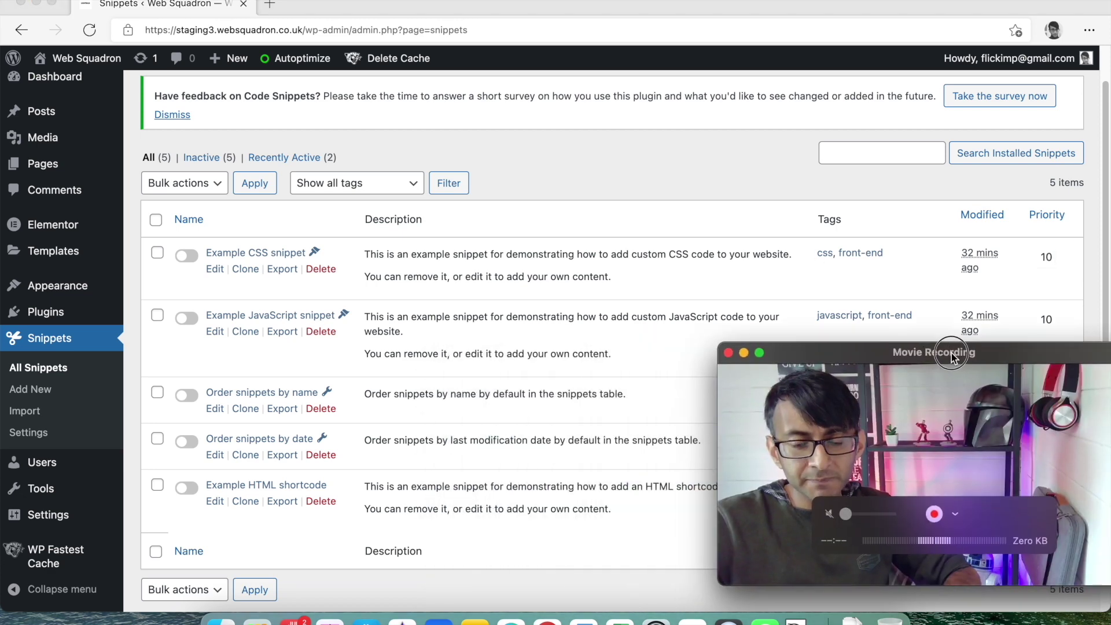
pyautogui.click(495, 208)
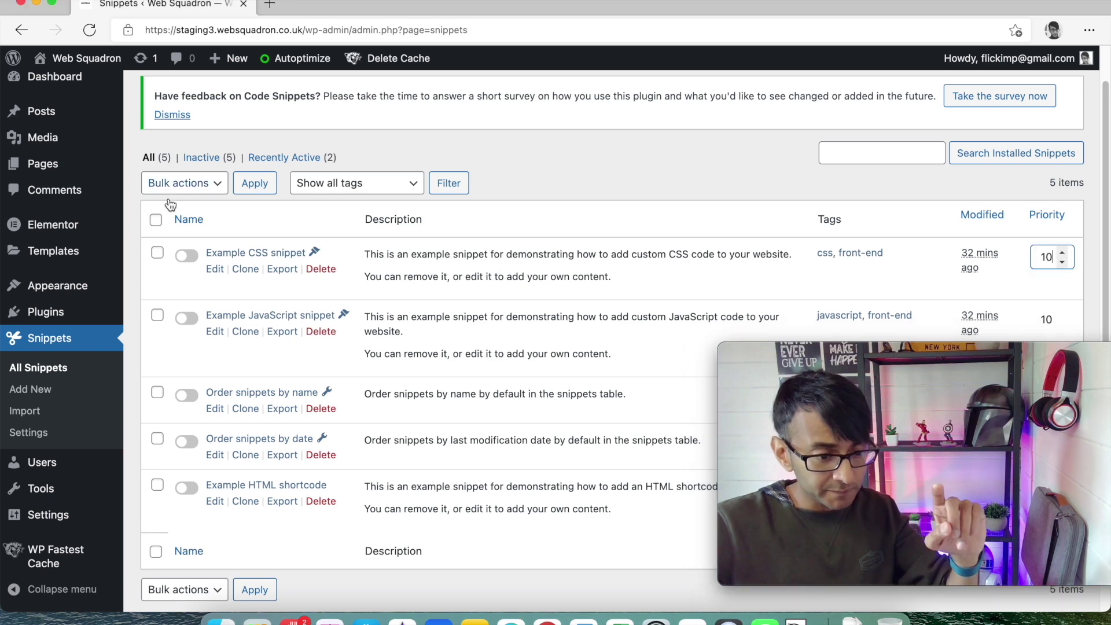
pyautogui.click(27, 432)
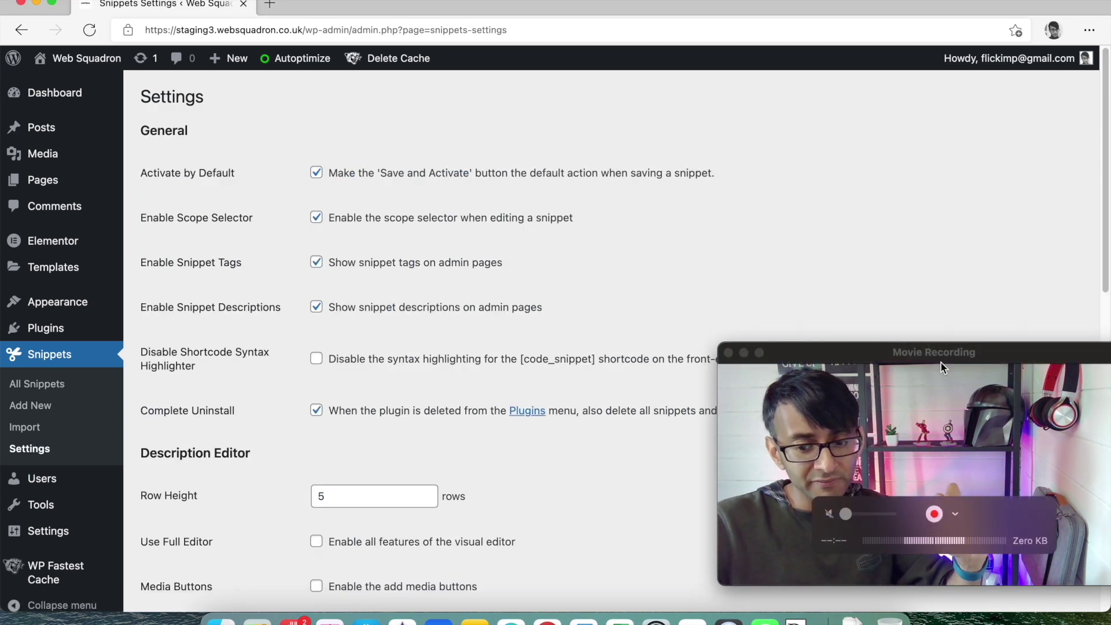
# - Toggle Complete Uninstall off and back on, review the Code Editor options, then return to All Snippets
pyautogui.moveTo(941, 363); pyautogui.dragTo(940, 91)
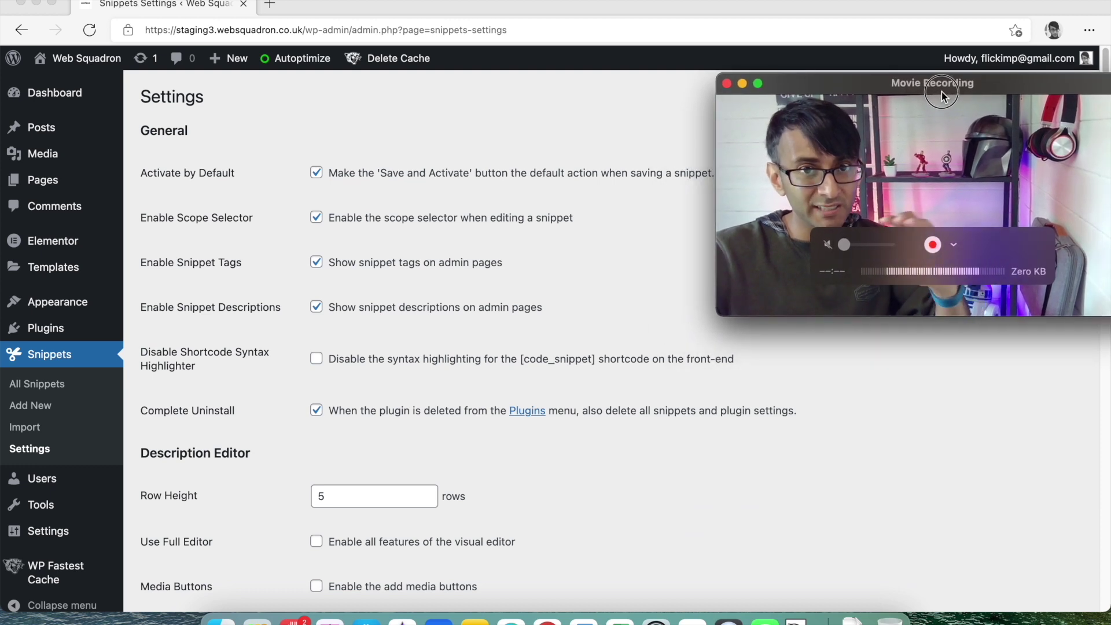
pyautogui.click(316, 412)
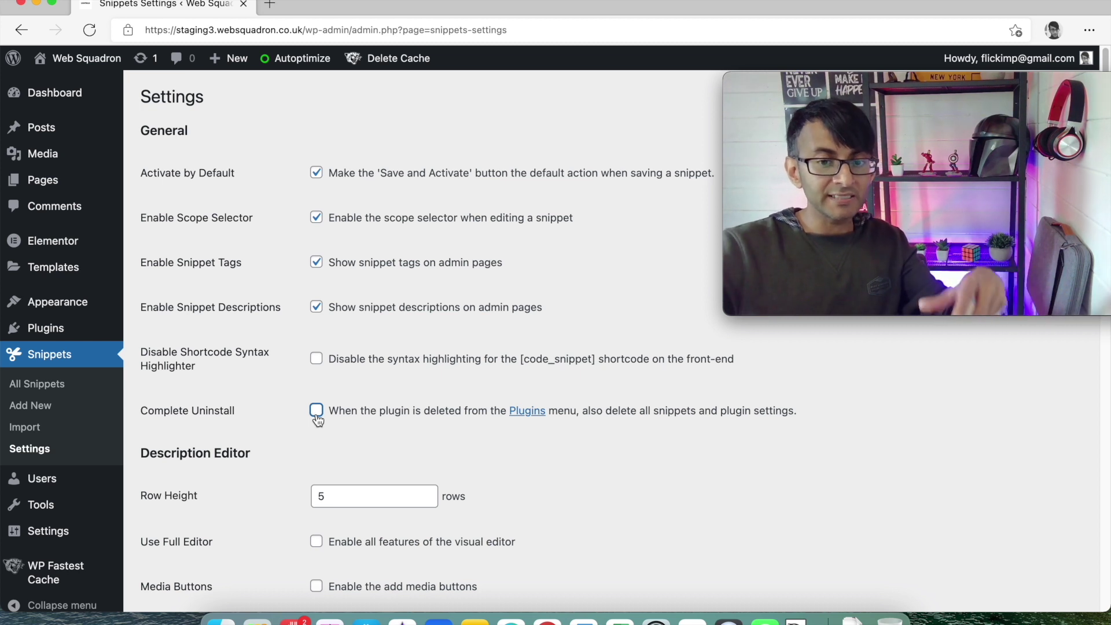
pyautogui.click(317, 418)
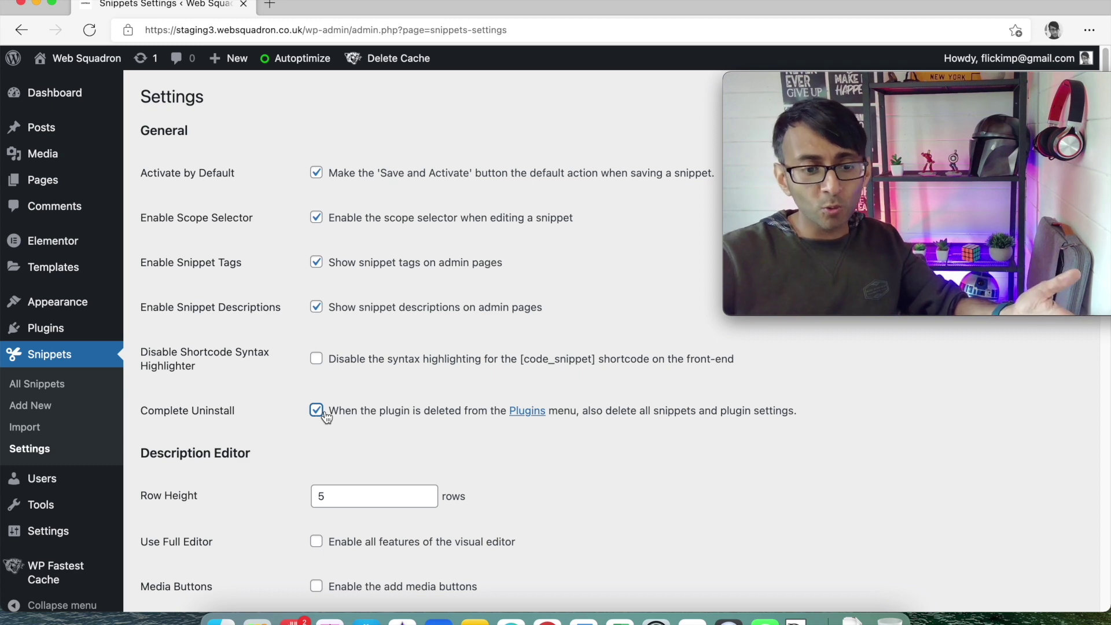
pyautogui.scroll(-8, 428, 298)
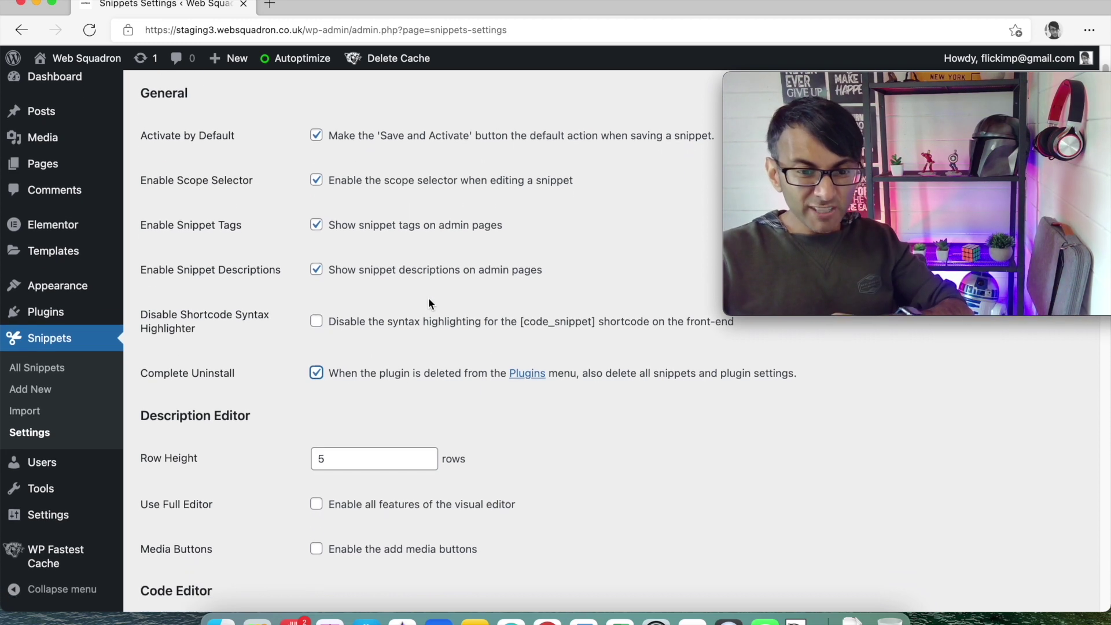
pyautogui.scroll(-15, 508, 373)
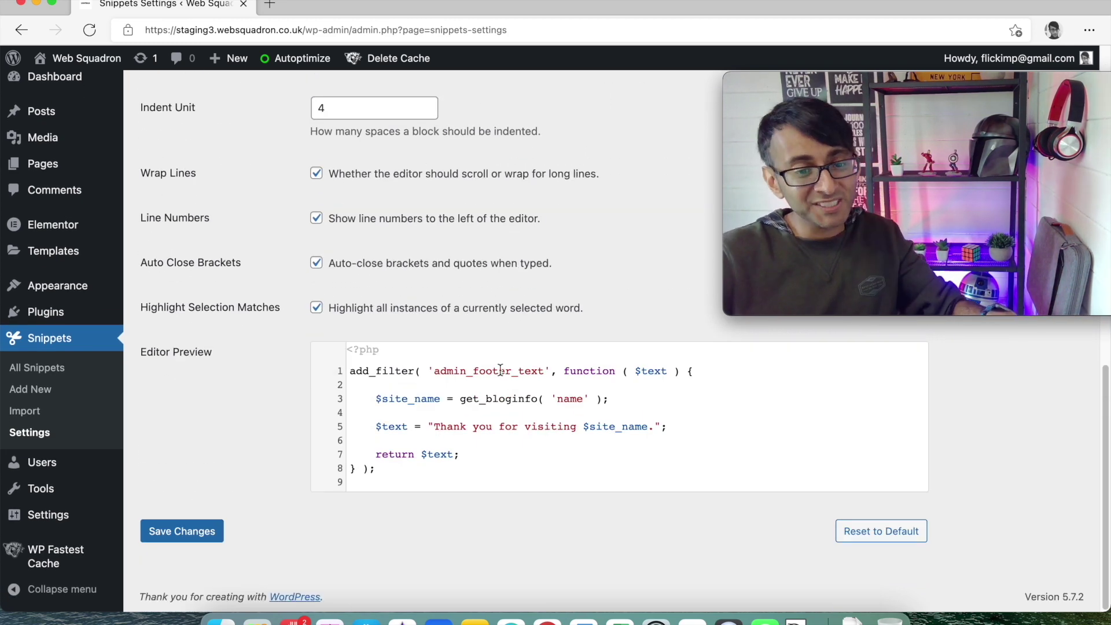
pyautogui.scroll(2, 499, 369)
pyautogui.scroll(3, 499, 369)
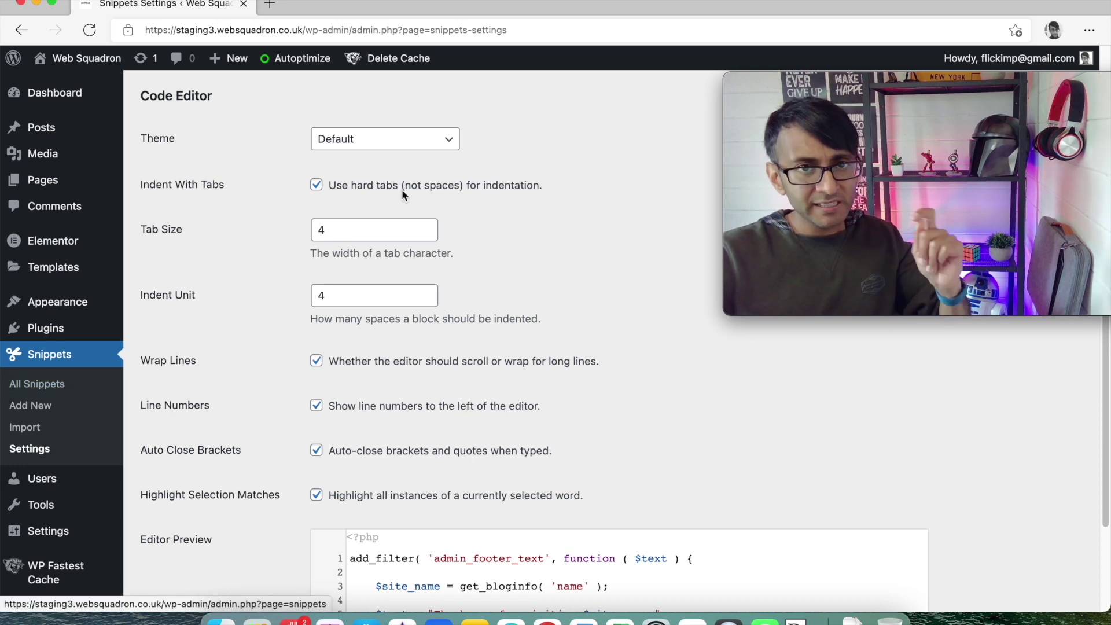
pyautogui.click(68, 384)
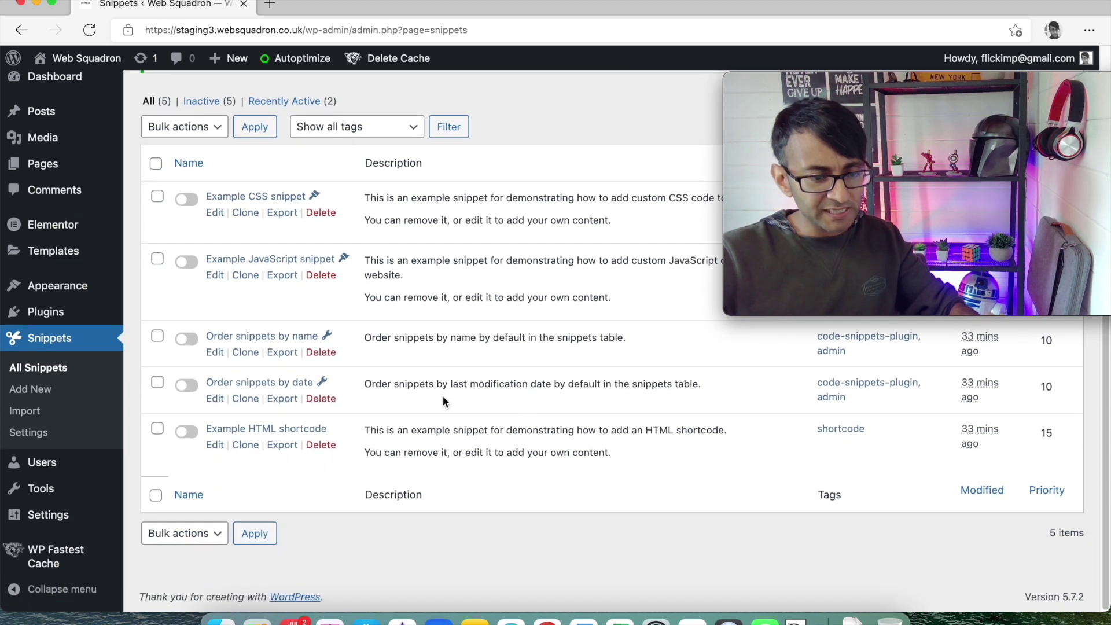
# - Open the Gallery page in Elementor and delete its existing text widget
pyautogui.moveTo(920, 84); pyautogui.dragTo(919, 376)
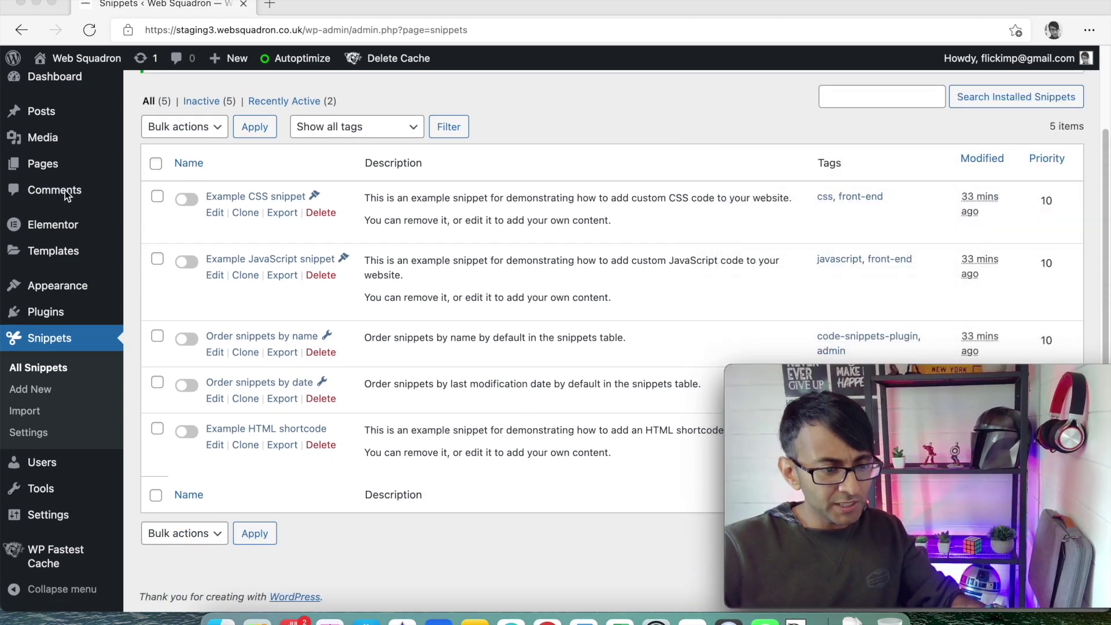
pyautogui.click(152, 165)
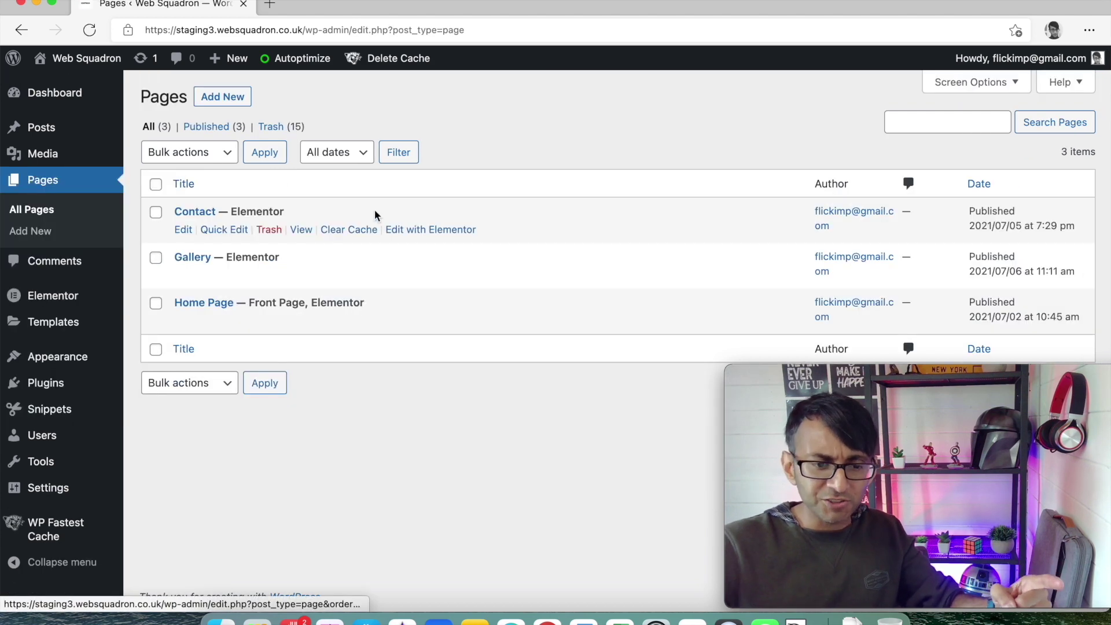
pyautogui.click(422, 275)
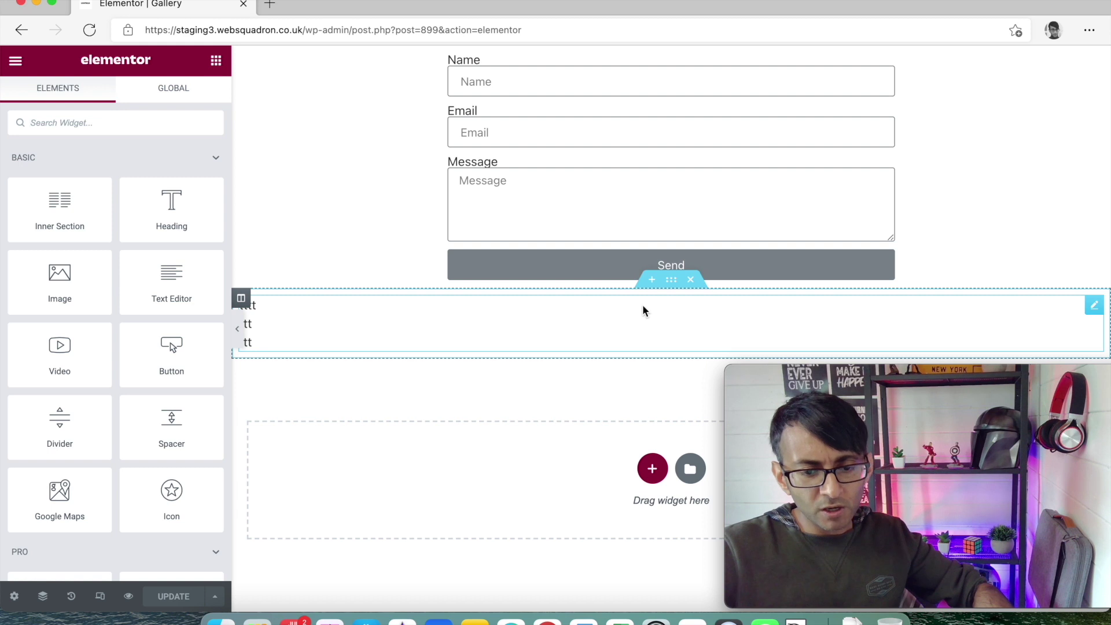
pyautogui.rightClick(642, 312)
pyautogui.click(695, 542)
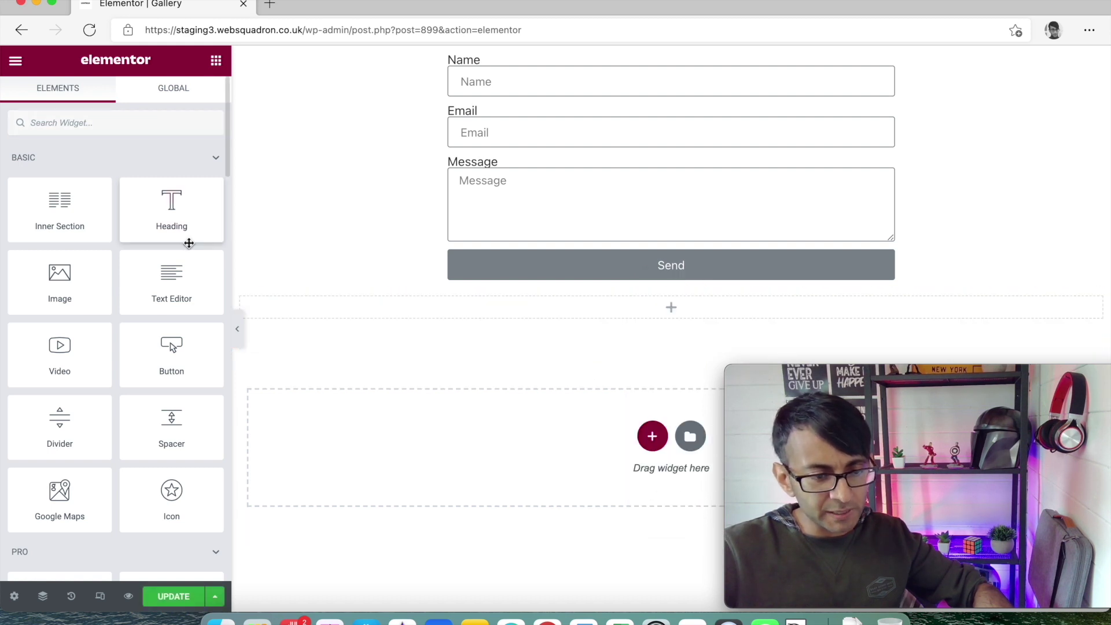
# - Add a Text Editor widget below the contact form and duplicate its Lorem ipsum paragraph
pyautogui.moveTo(173, 278); pyautogui.dragTo(509, 298)
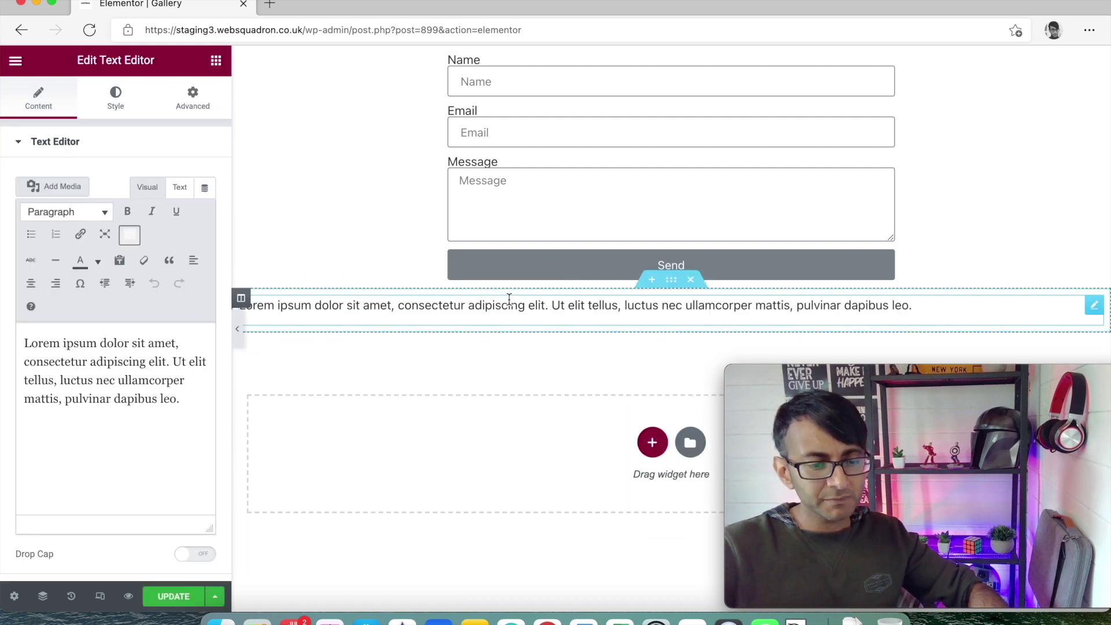
pyautogui.moveTo(191, 400); pyautogui.dragTo(9, 356)
pyautogui.hotkey('ctrl', 'c')
pyautogui.click(194, 410)
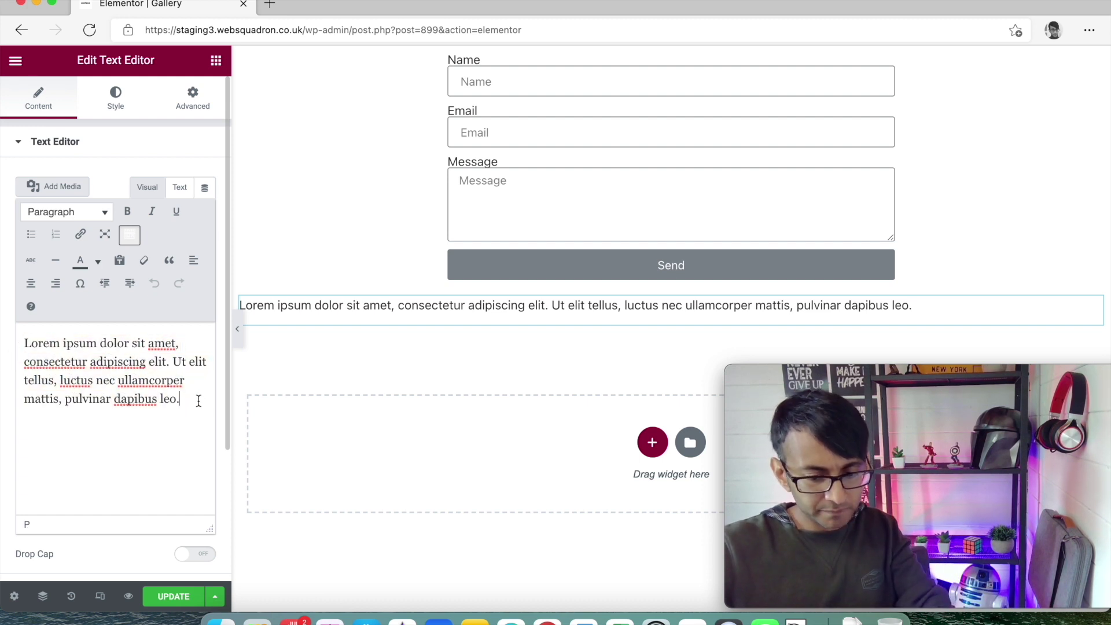
pyautogui.press('Return')
pyautogui.hotkey('ctrl', 'v')
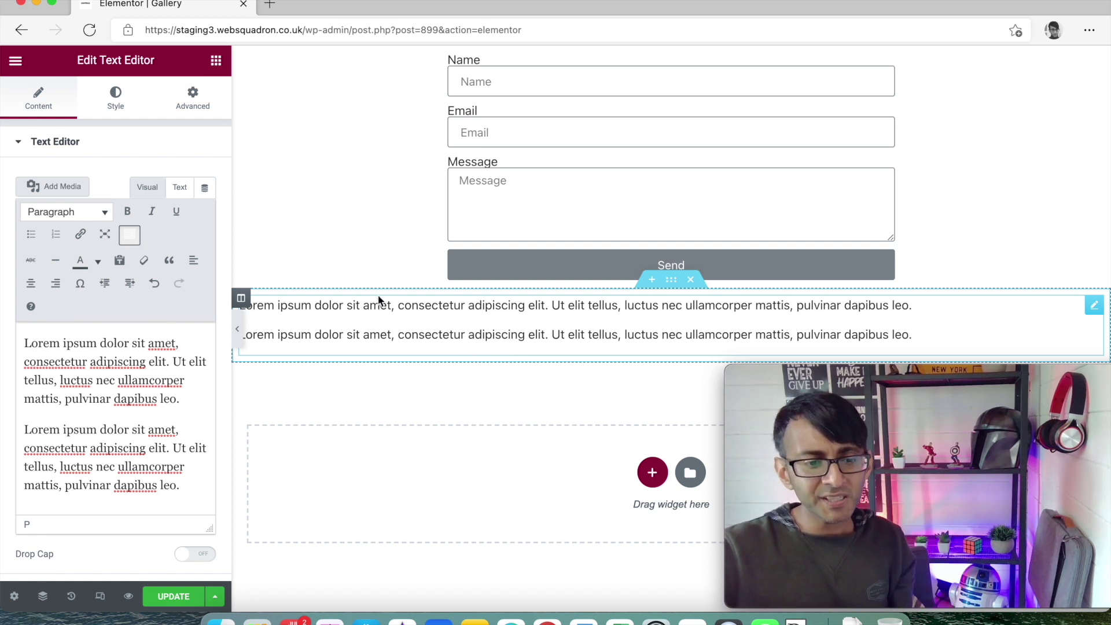
# - In the Text tab, add <br><br> after the first paragraph and delete the blank line
pyautogui.click(180, 188)
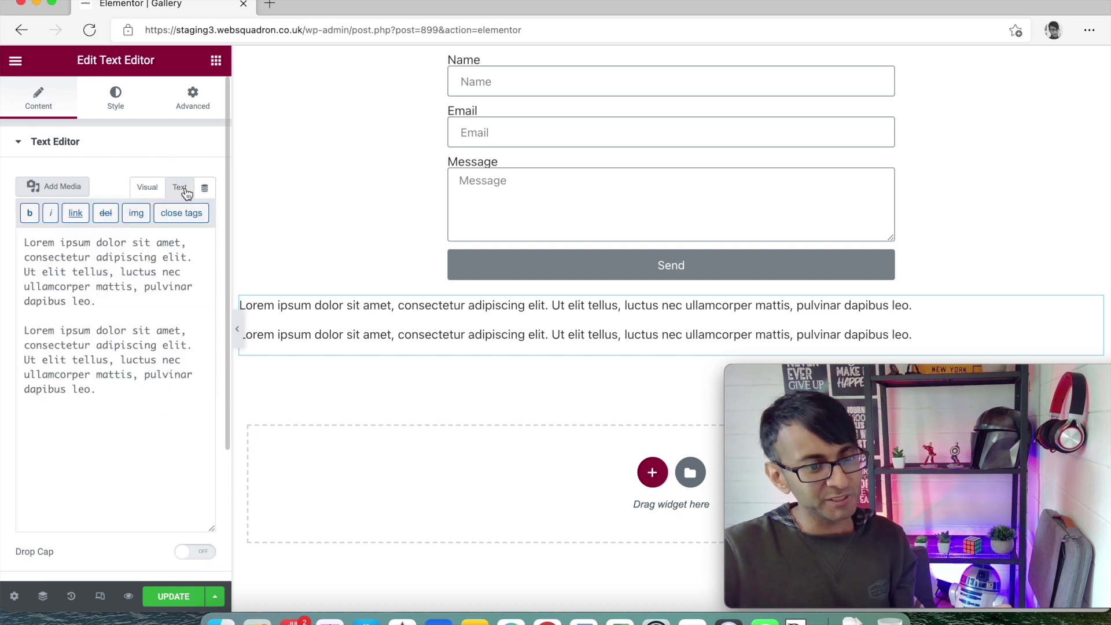
pyautogui.click(130, 295)
pyautogui.write('<b')
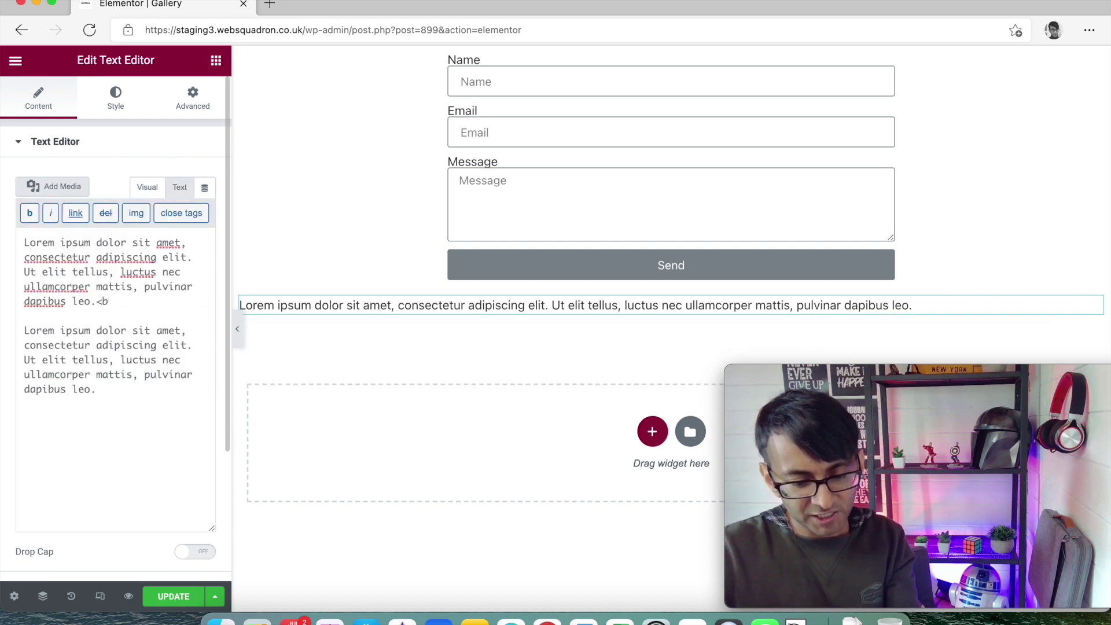
pyautogui.write('r>')
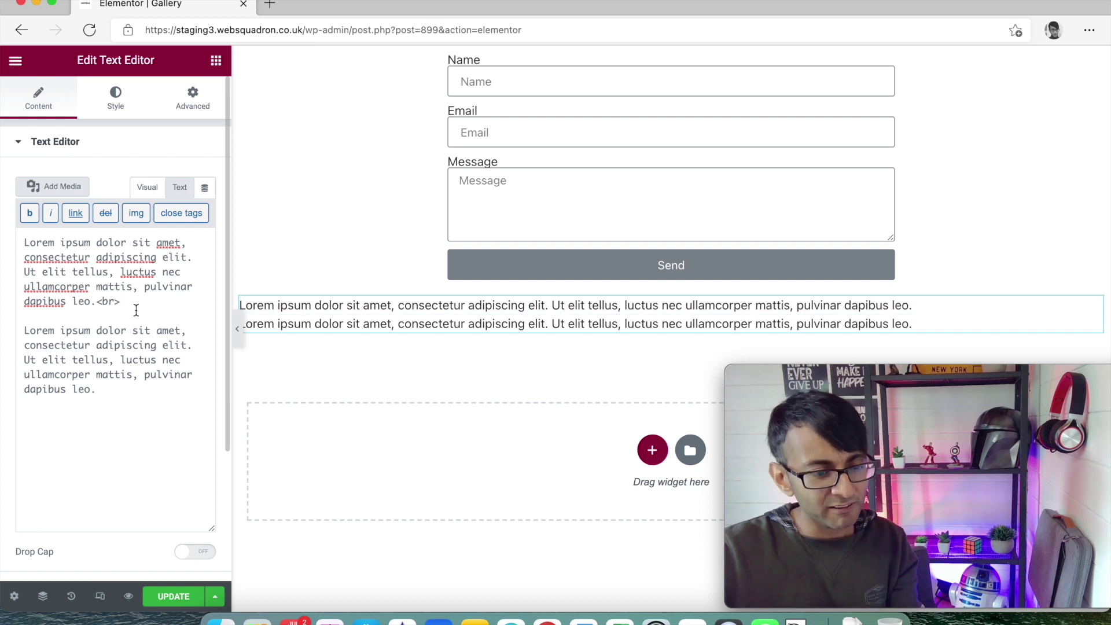
pyautogui.write('<br>')
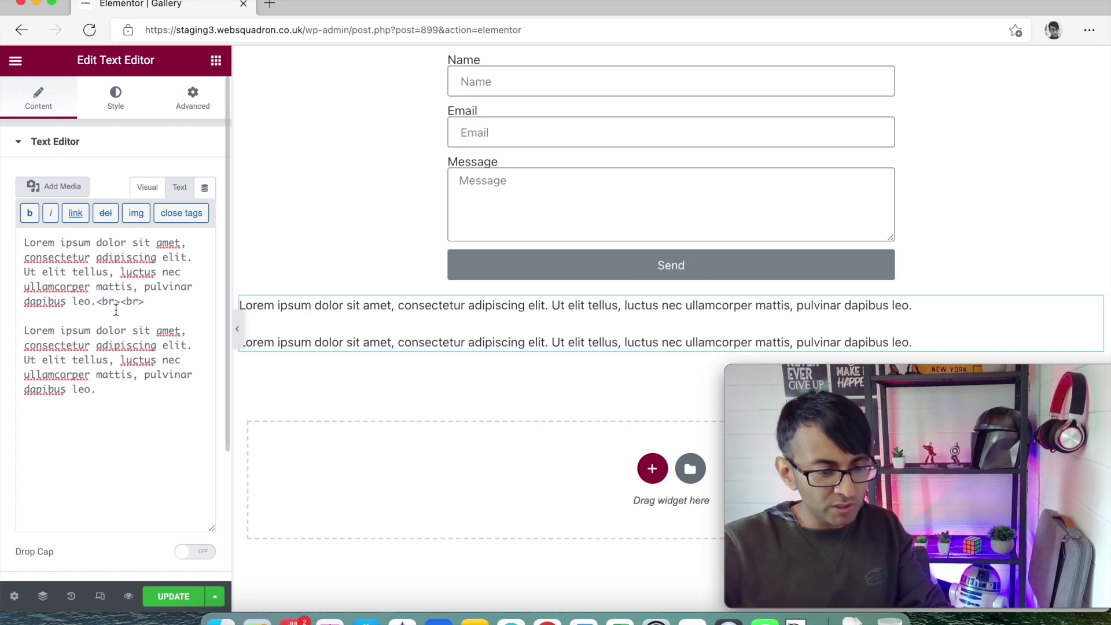
pyautogui.press('Delete')
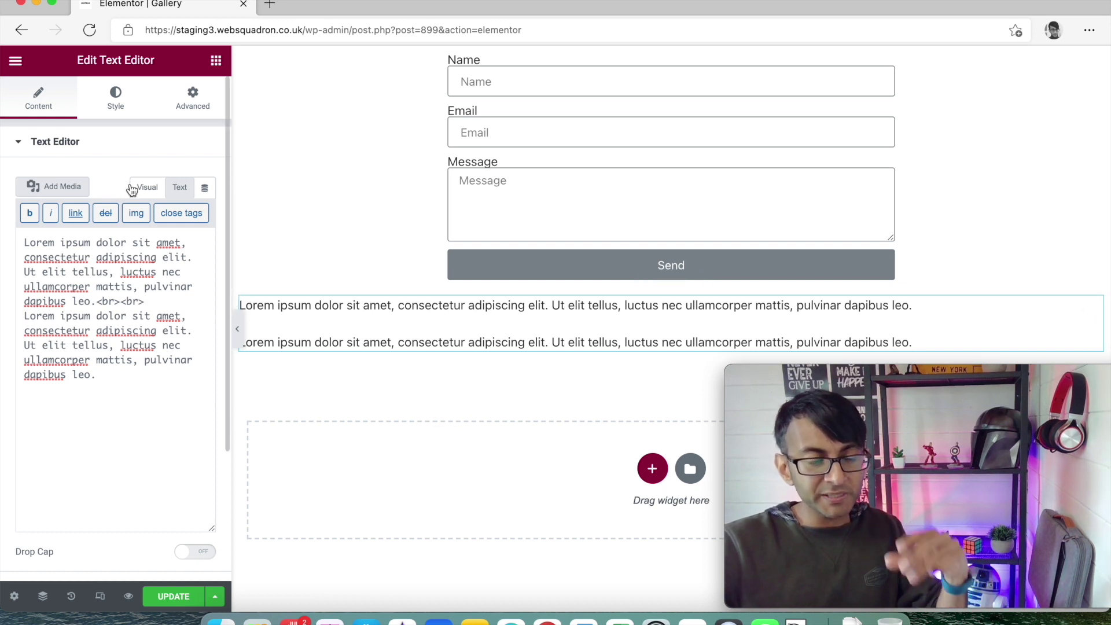
pyautogui.click(145, 190)
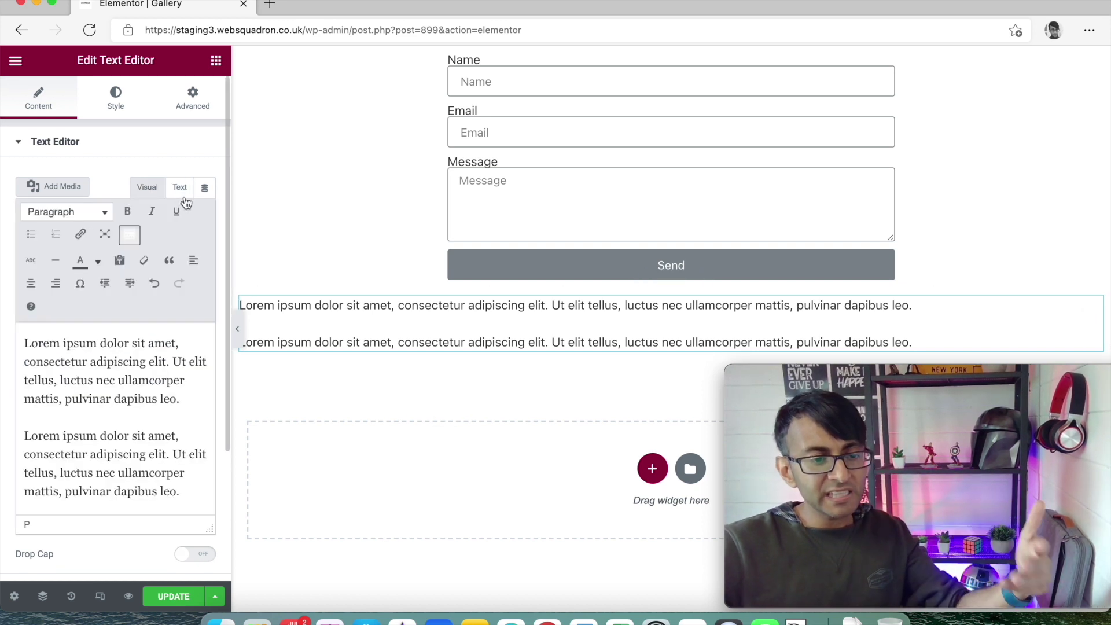
# - Make the first paragraph end in 'sdsds' followed by <br><br>, then update the page
pyautogui.click(186, 395)
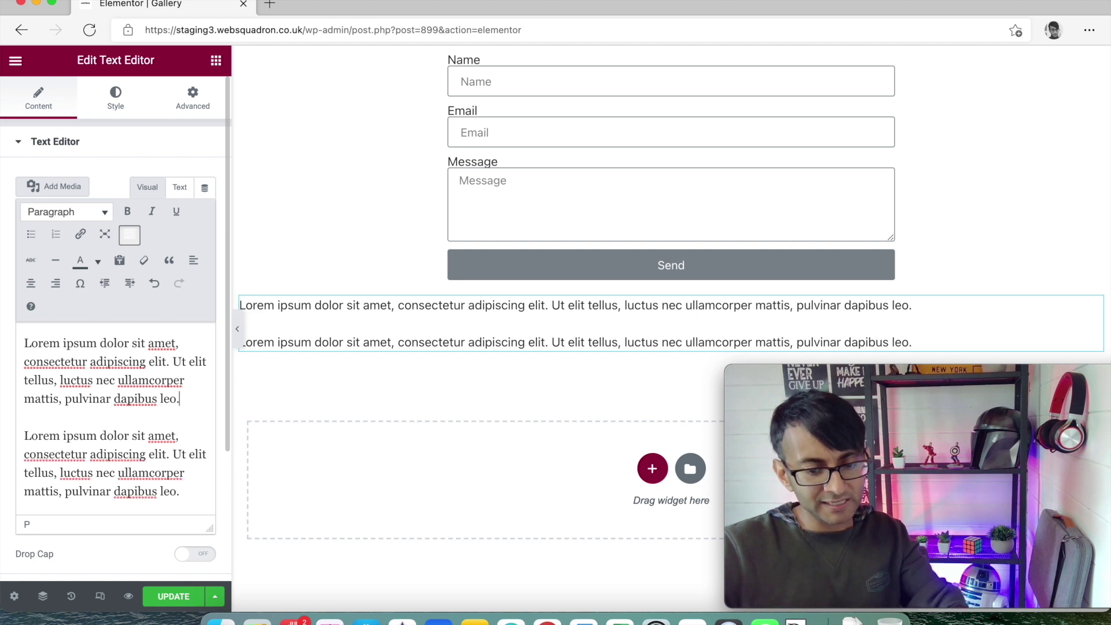
pyautogui.write('d')
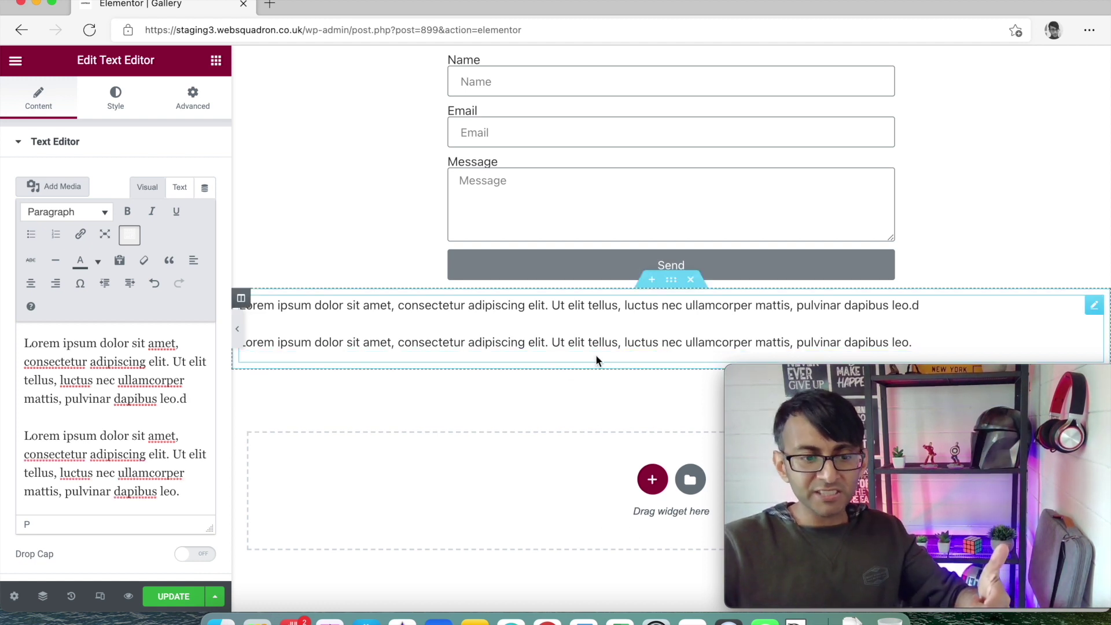
pyautogui.press('BackSpace')
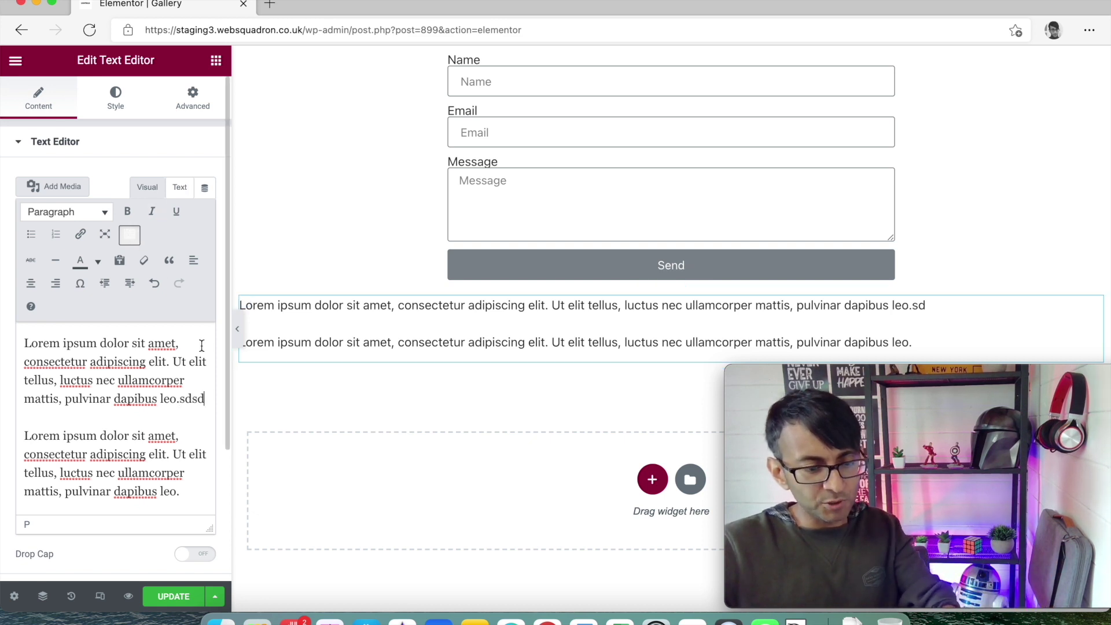
pyautogui.write('s')
pyautogui.click(179, 187)
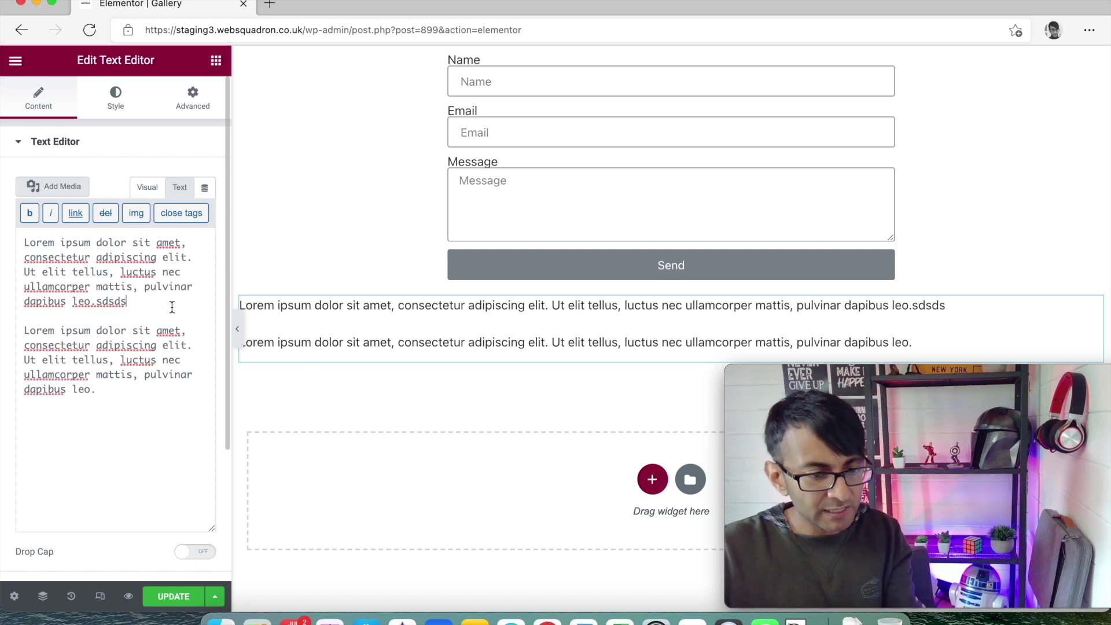
pyautogui.write('<br><br>')
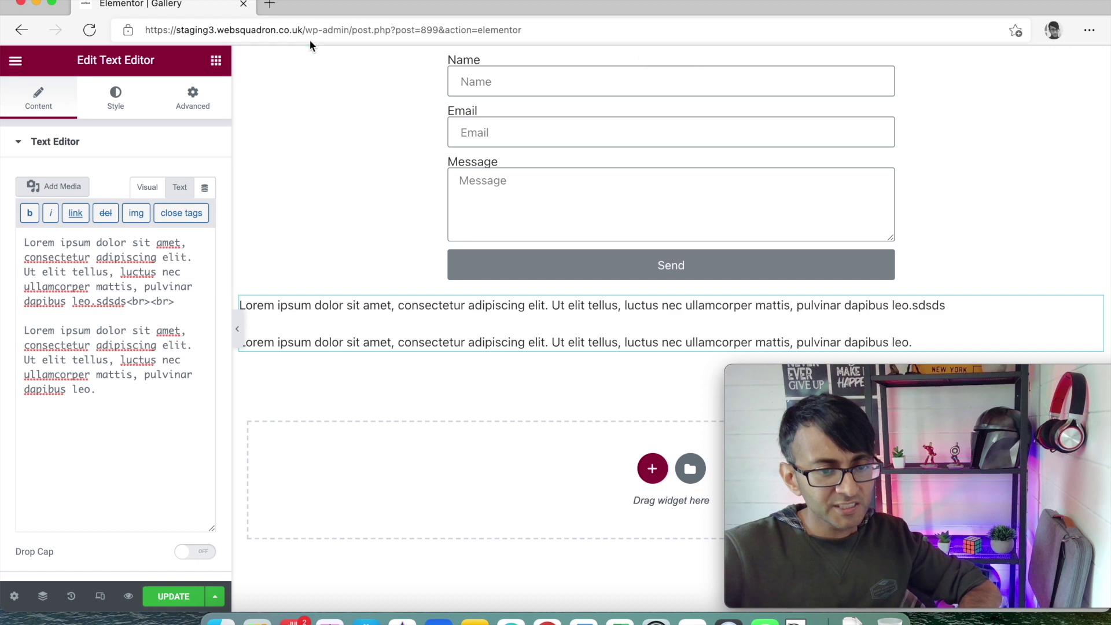
pyautogui.click(173, 596)
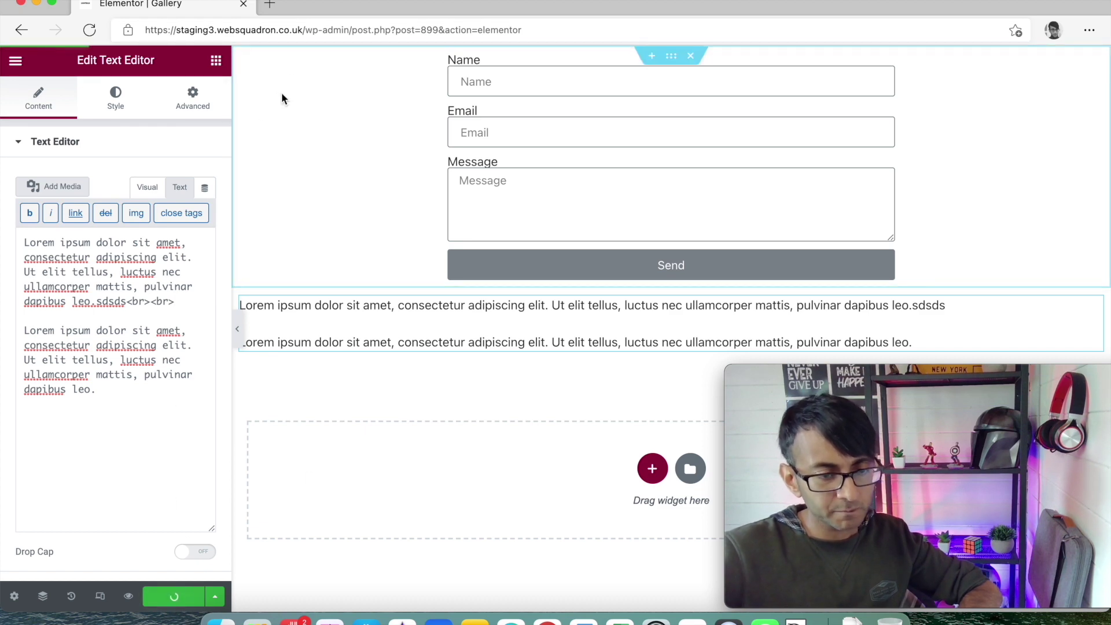
# - Trim the address back to /wp-admin and clone the Example CSS snippet in All Snippets
pyautogui.moveTo(347, 30); pyautogui.dragTo(523, 29)
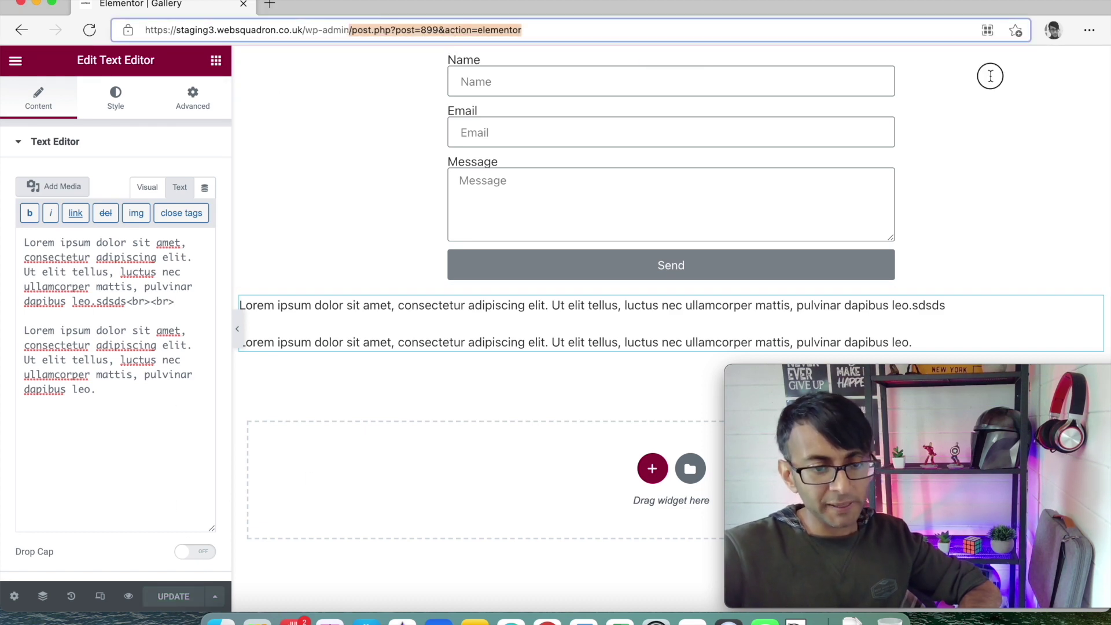
pyautogui.press('BackSpace')
pyautogui.press('Return')
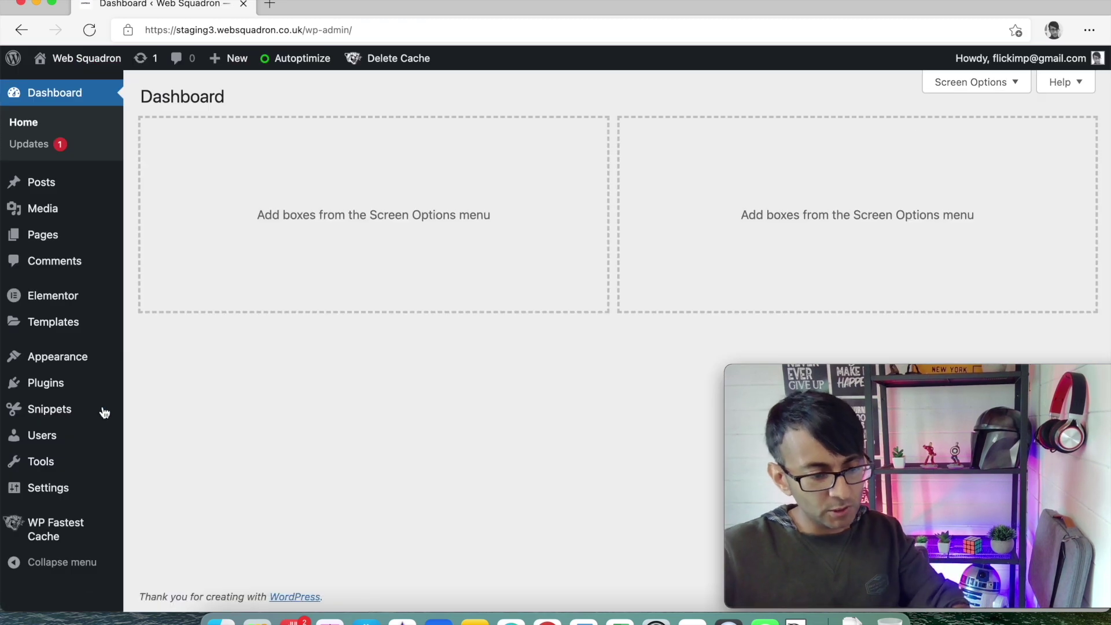
pyautogui.moveTo(99, 409)
pyautogui.click(166, 411)
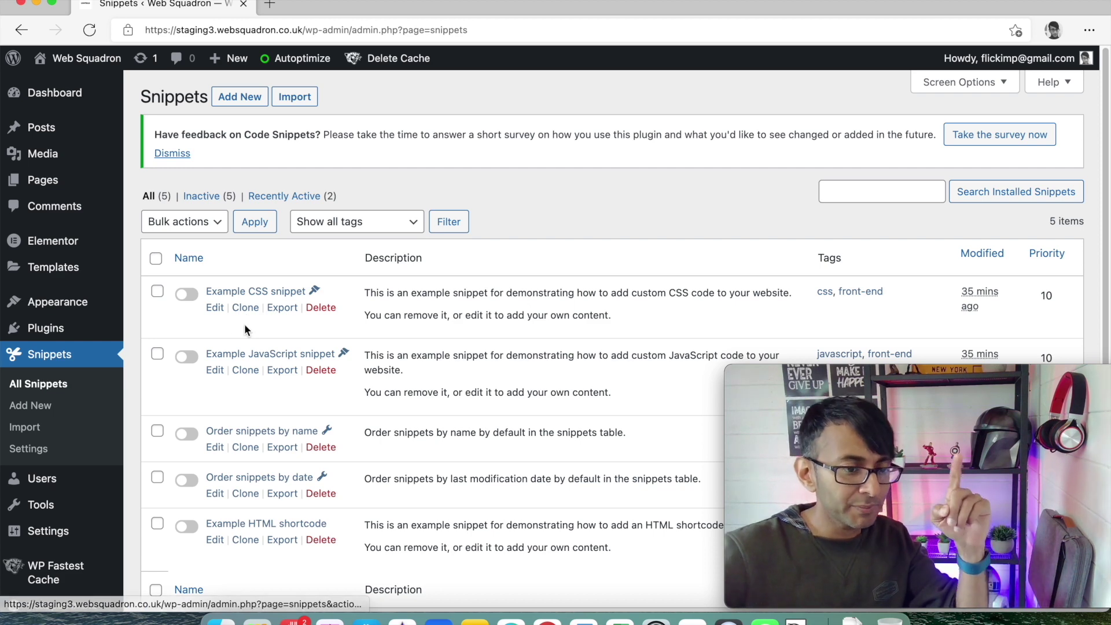
pyautogui.click(247, 309)
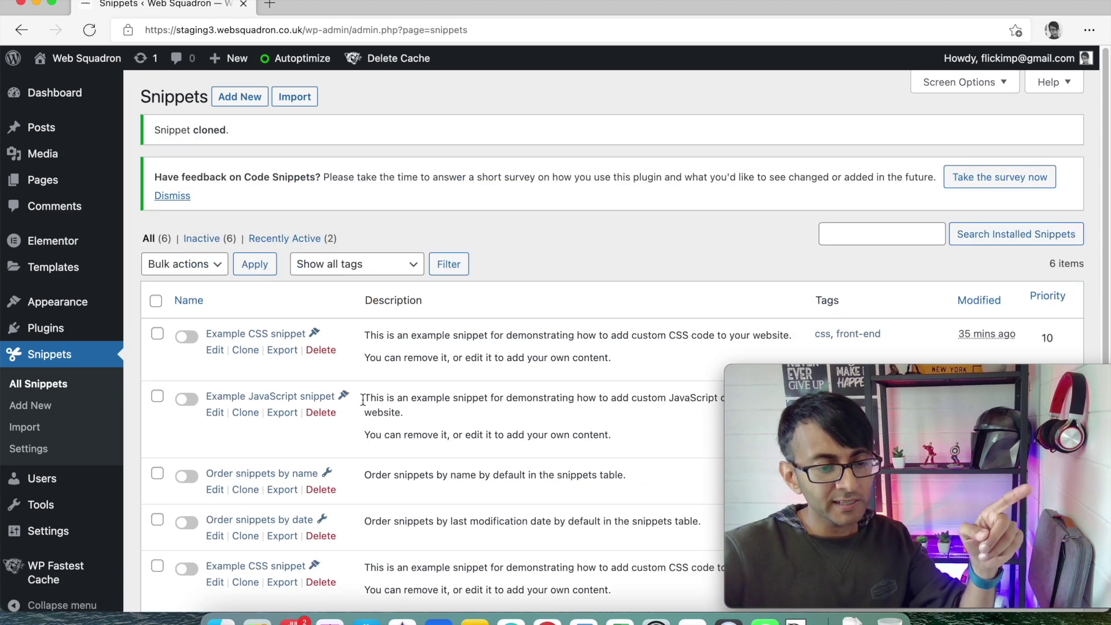
# - Open the cloned CSS snippet and rename it 'Remove Text Extra Returns'
pyautogui.scroll(-5, 318, 399)
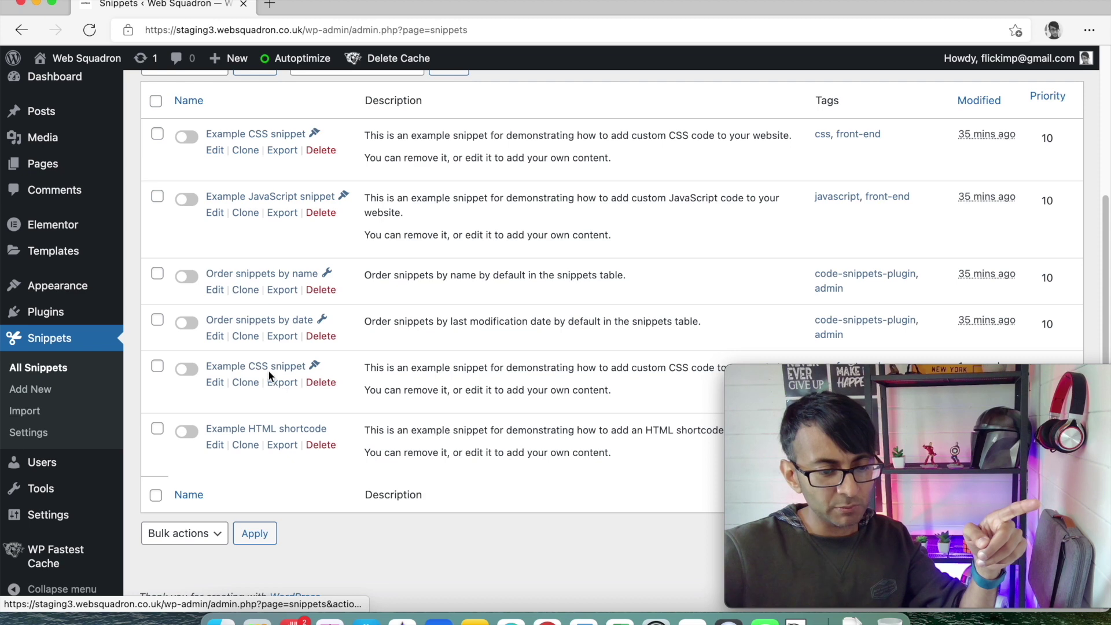
pyautogui.click(215, 382)
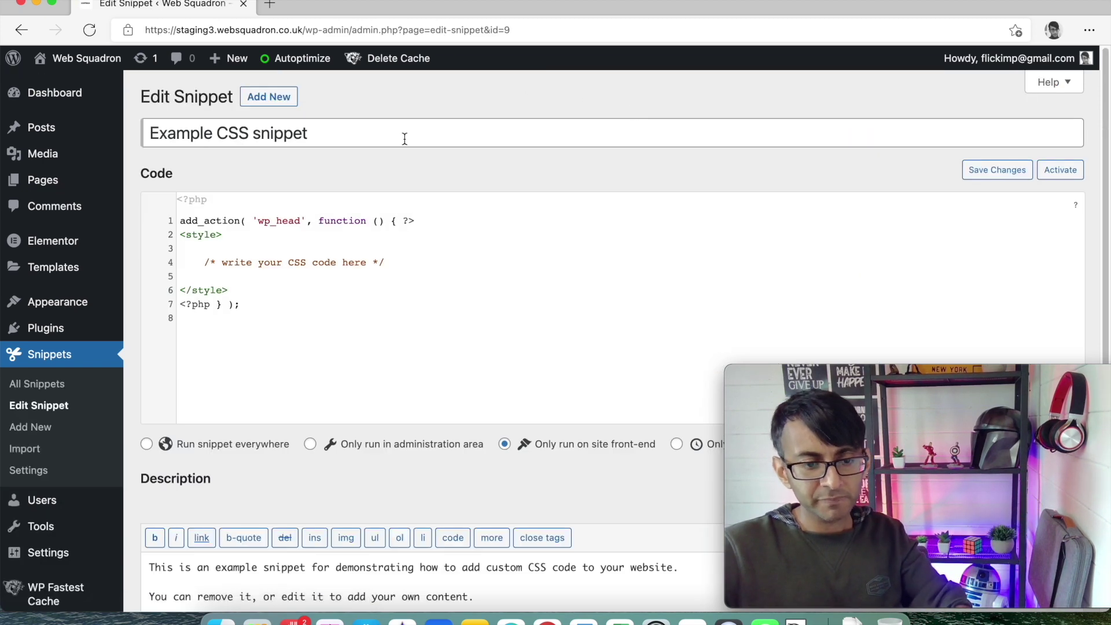
pyautogui.click(285, 132)
pyautogui.press('super+a')
pyautogui.write('rem')
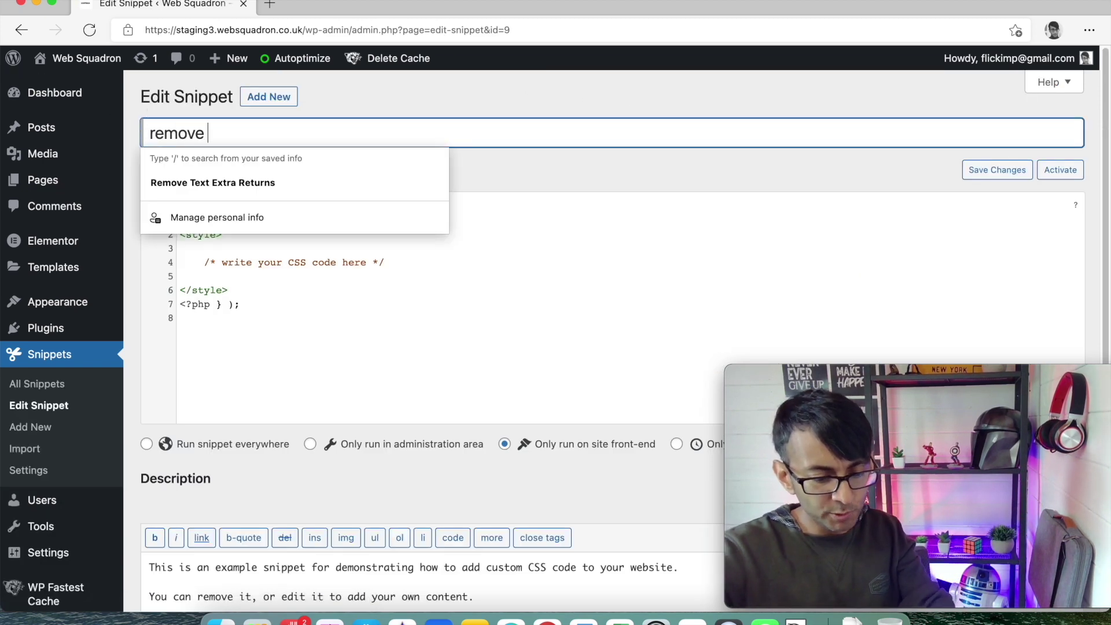
pyautogui.click(216, 182)
pyautogui.click(392, 132)
pyautogui.press('super+a')
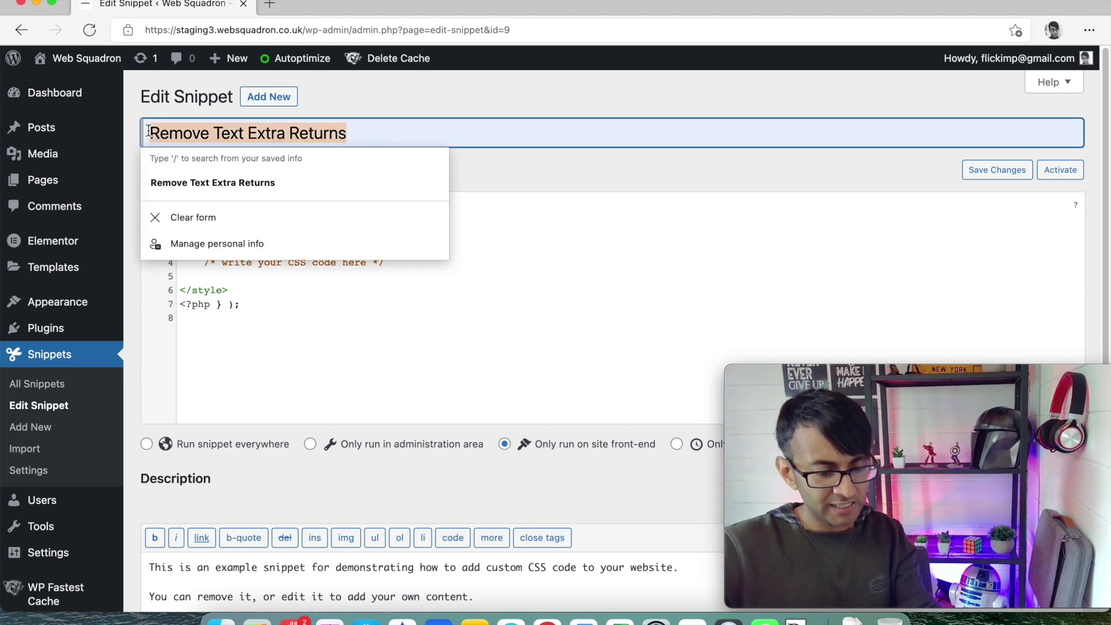
# - Clear all the example text from the snippet's Description box
pyautogui.scroll(-5, 355, 337)
pyautogui.press('super+a')
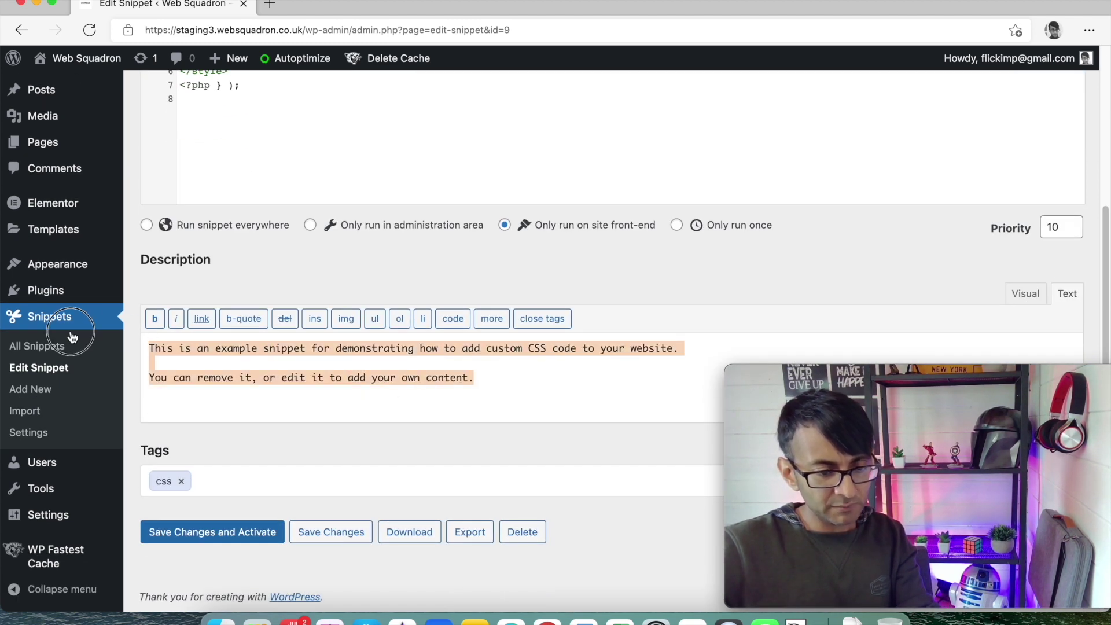
pyautogui.press('BackSpace')
pyautogui.write('Lorem ipsum dolor sit amet, consectetur adipiscing elit. Ut elit tellus, luctus nec ullamcorper mattis, pulvinar dapibus leo.')
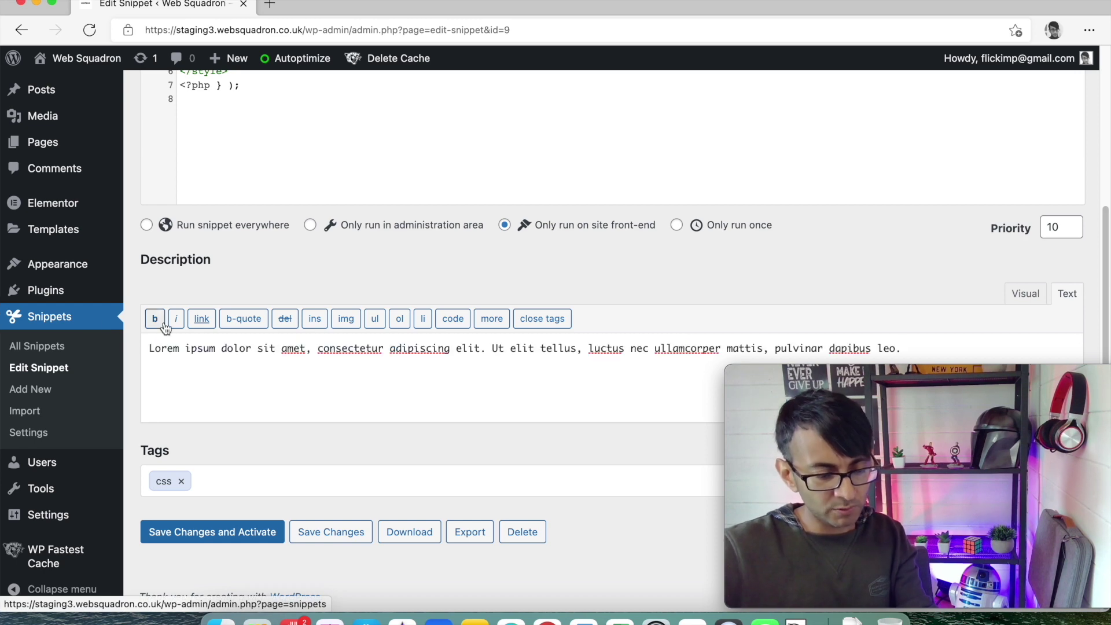
pyautogui.press('super+a')
pyautogui.scroll(5, 258, 290)
pyautogui.click(380, 134)
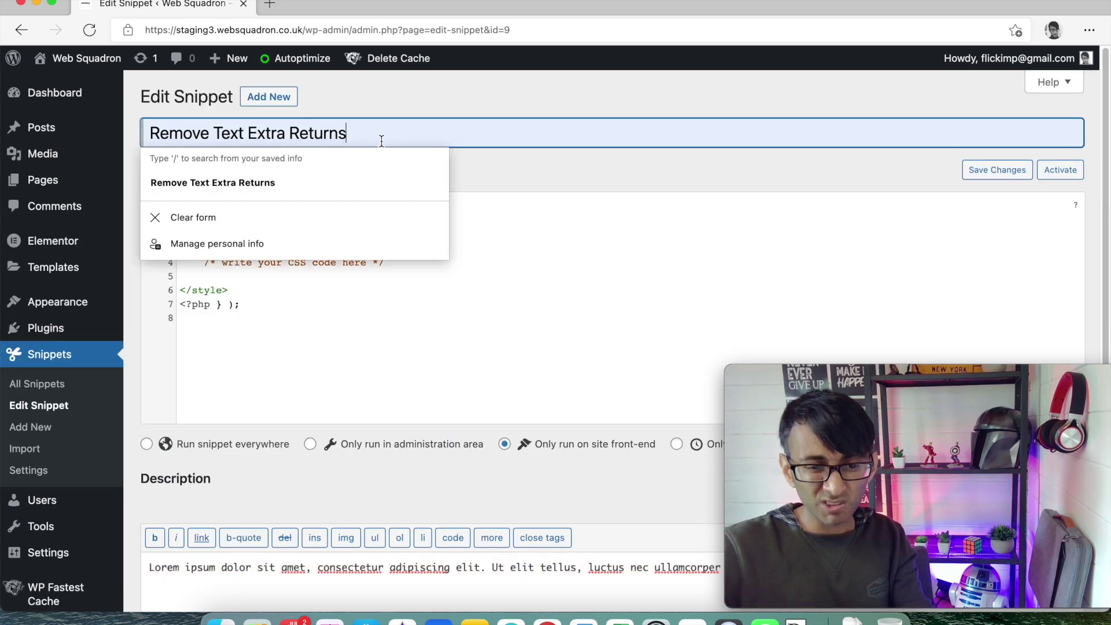
pyautogui.press('super+a')
pyautogui.scroll(-1, 357, 399)
pyautogui.scroll(-3, 357, 393)
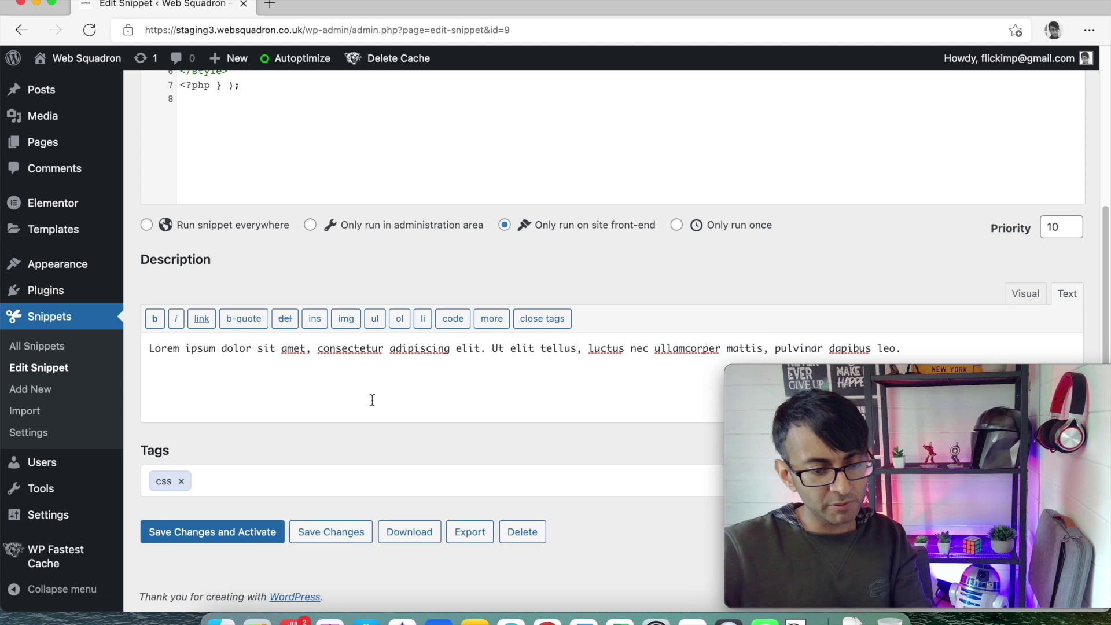
pyautogui.click(374, 395)
pyautogui.press('super+a')
pyautogui.press('BackSpace')
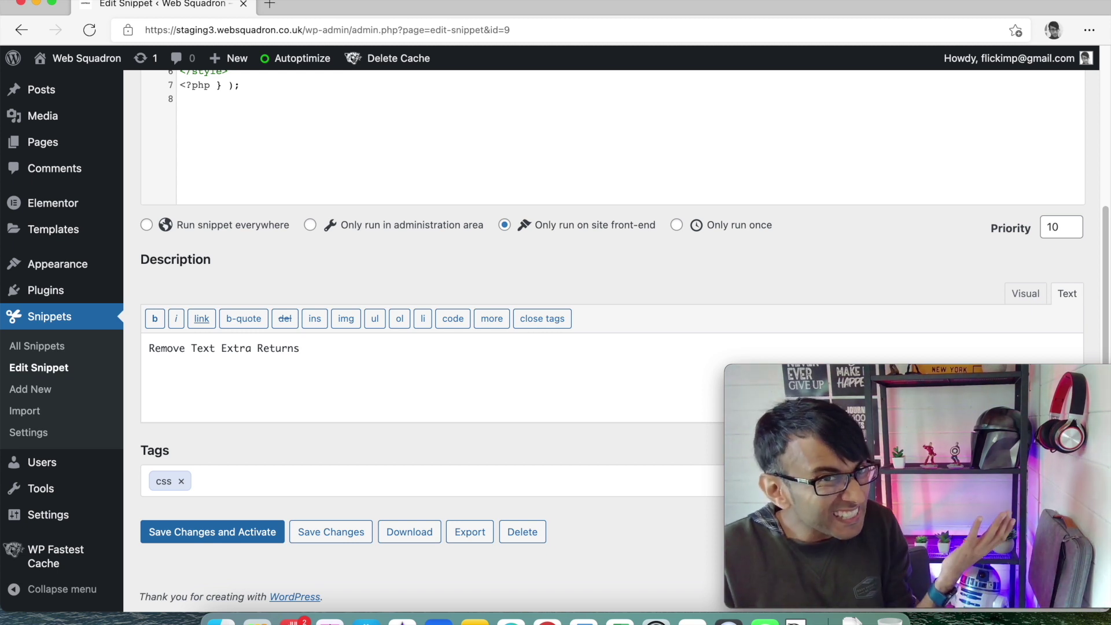
# - Scroll back up to the snippet's code area with the placeholder CSS comment
pyautogui.scroll(4, 385, 263)
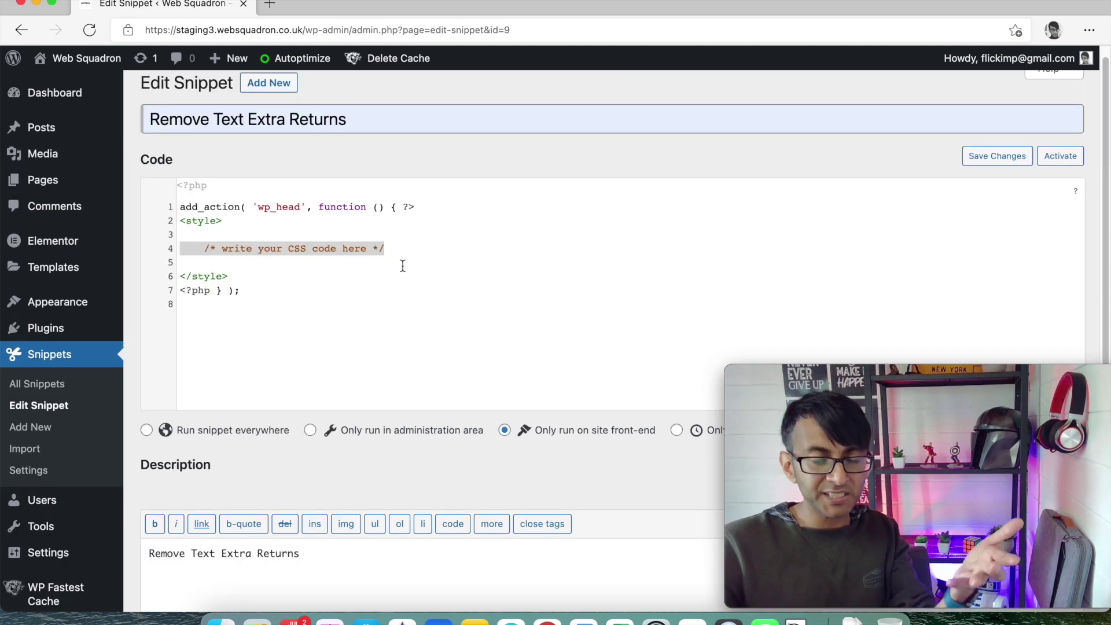
# - Paste the .elementor-widget-text-editor p:last-child{ margin-bottom:0px;} rule over the placeholder, then save and activate
pyautogui.write('.elementor-widget-text-editor p:last-child{ margin-bottom:0px;}')
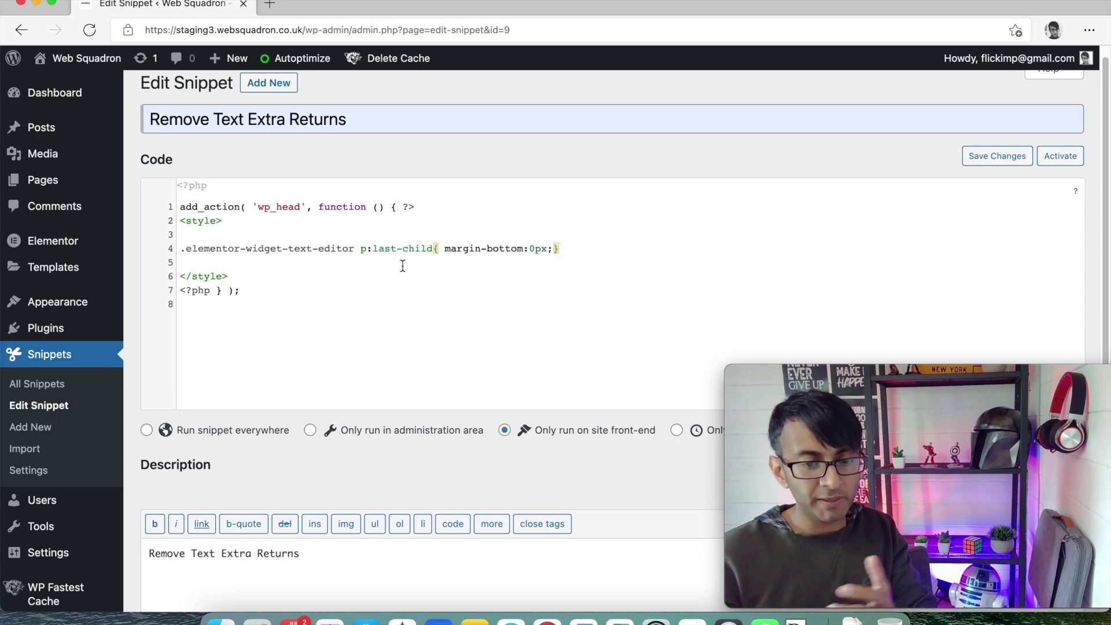
pyautogui.scroll(-4, 389, 285)
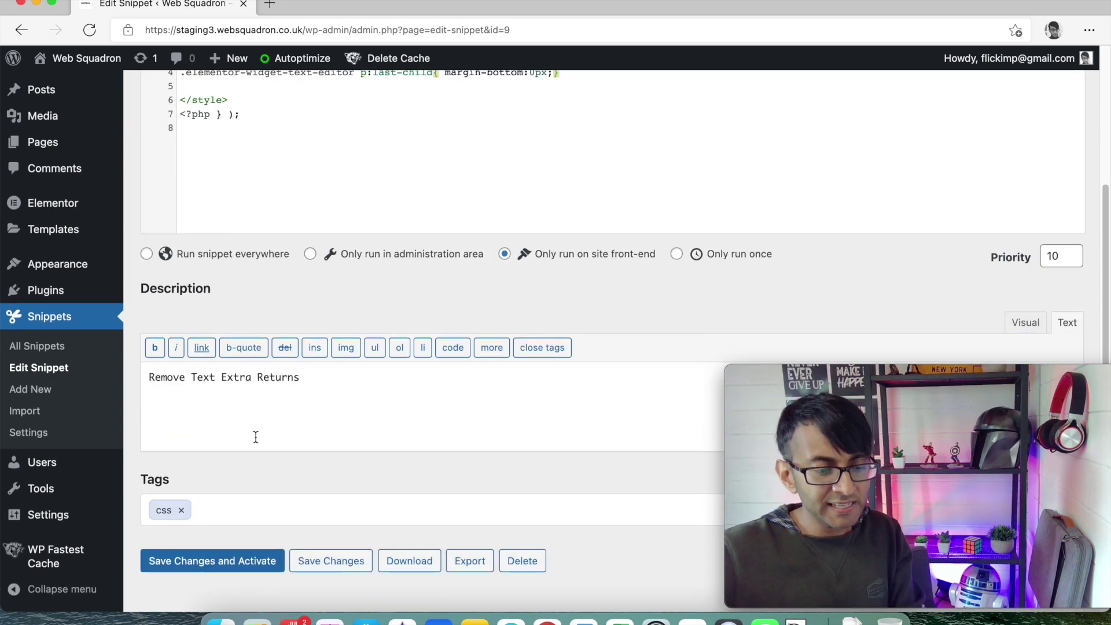
pyautogui.click(225, 537)
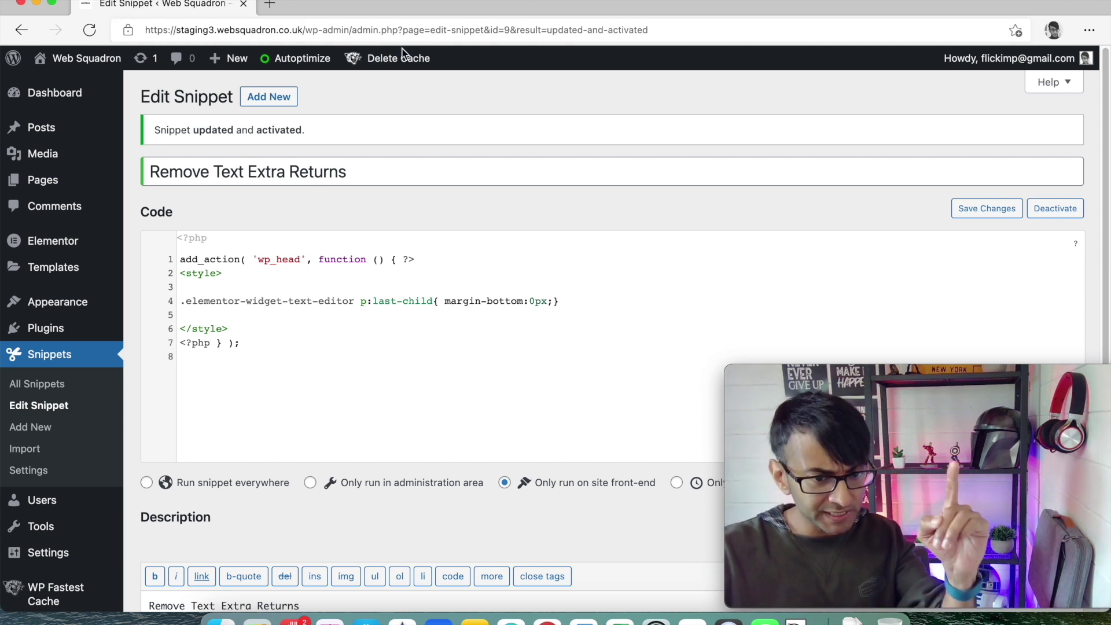
# - Open the Gallery page in Elementor from All Pages and select its text widget
pyautogui.scroll(-1, 75, 257)
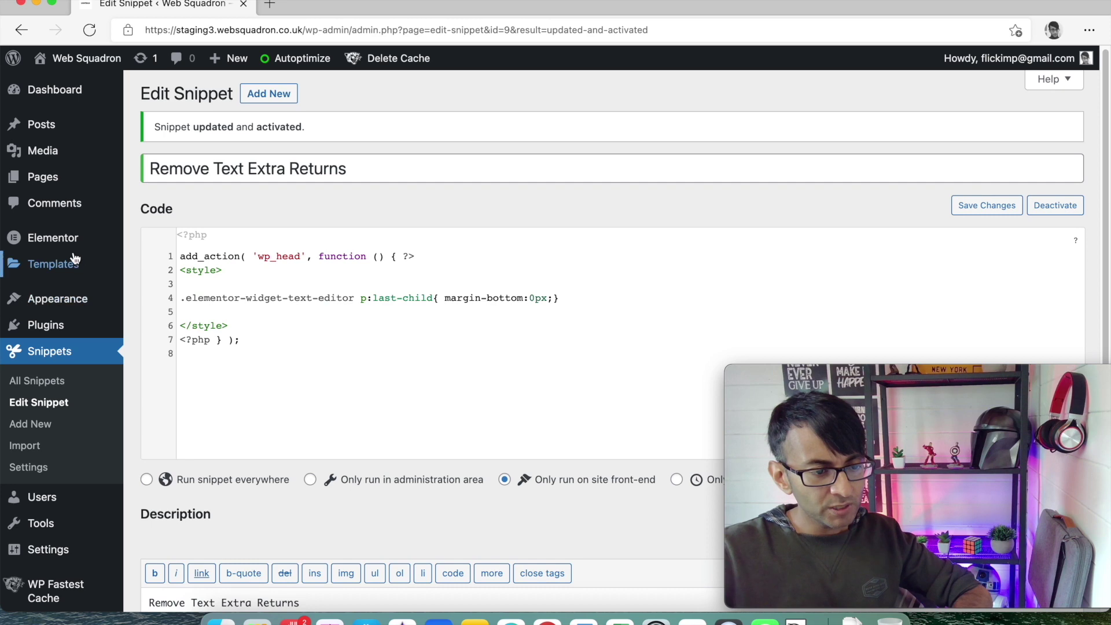
pyautogui.click(149, 181)
pyautogui.click(313, 267)
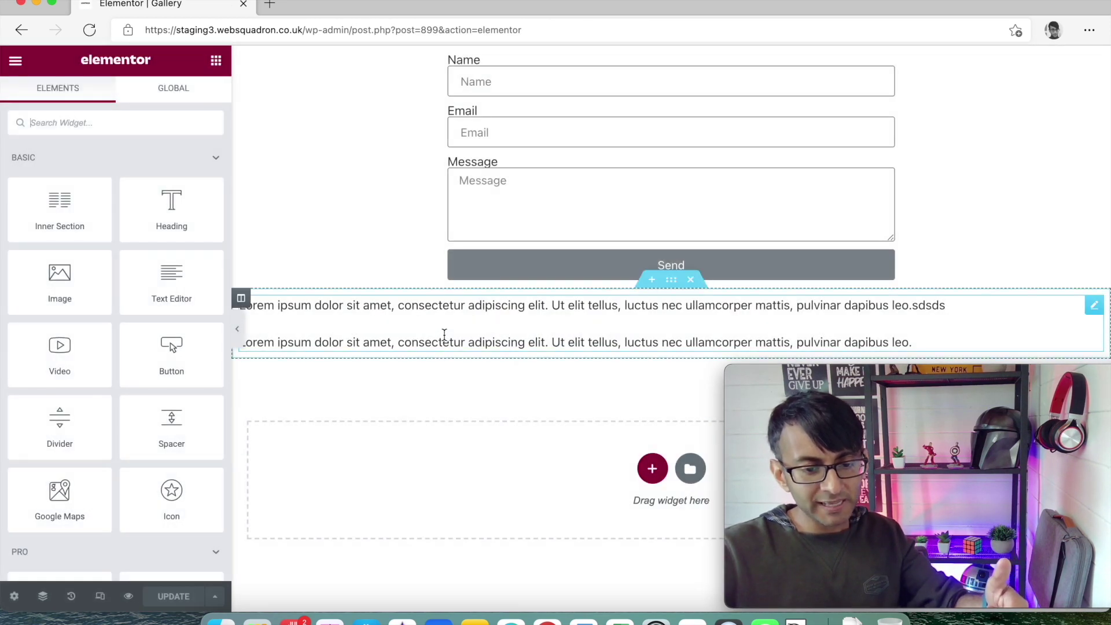
pyautogui.click(505, 341)
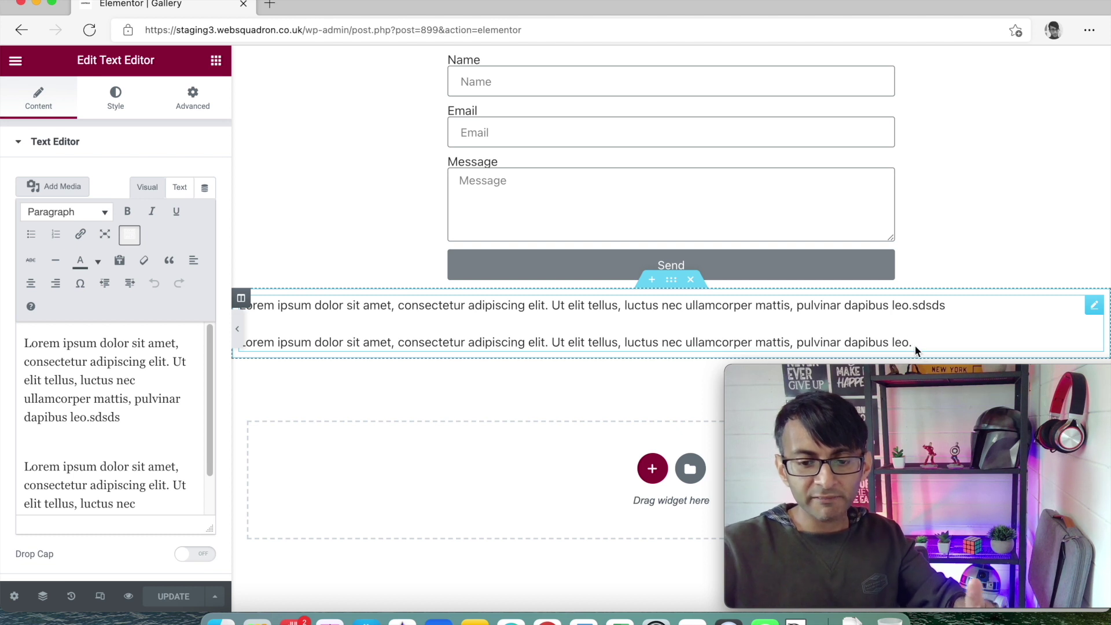
# - Append test letters to the end of the first Lorem ipsum paragraph
pyautogui.click(143, 428)
pyautogui.click(148, 417)
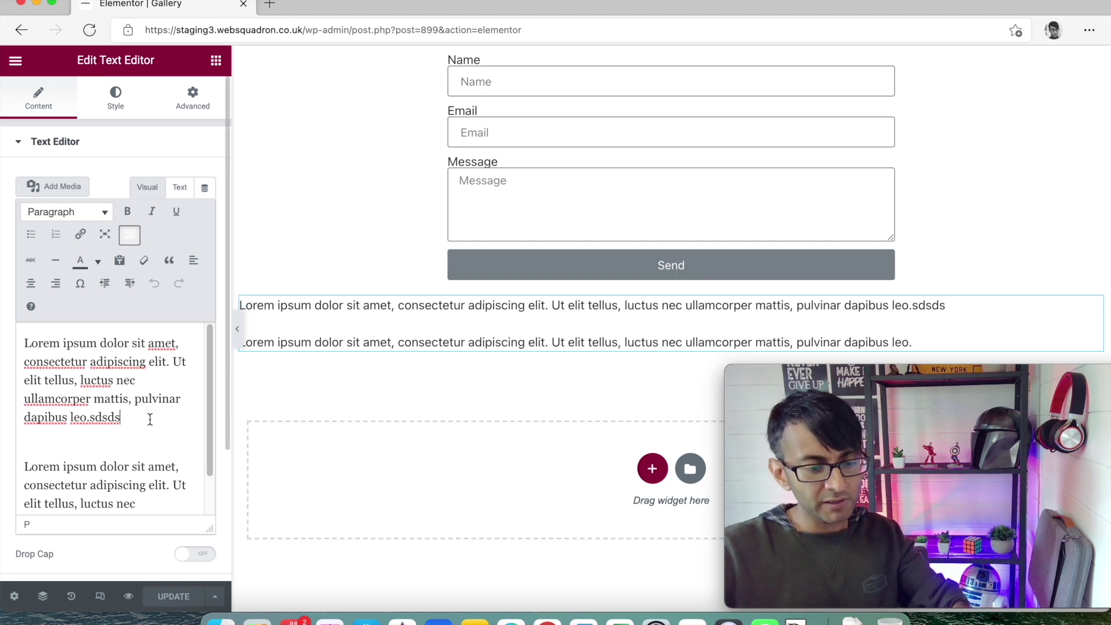
pyautogui.write('dfdfdfdf')
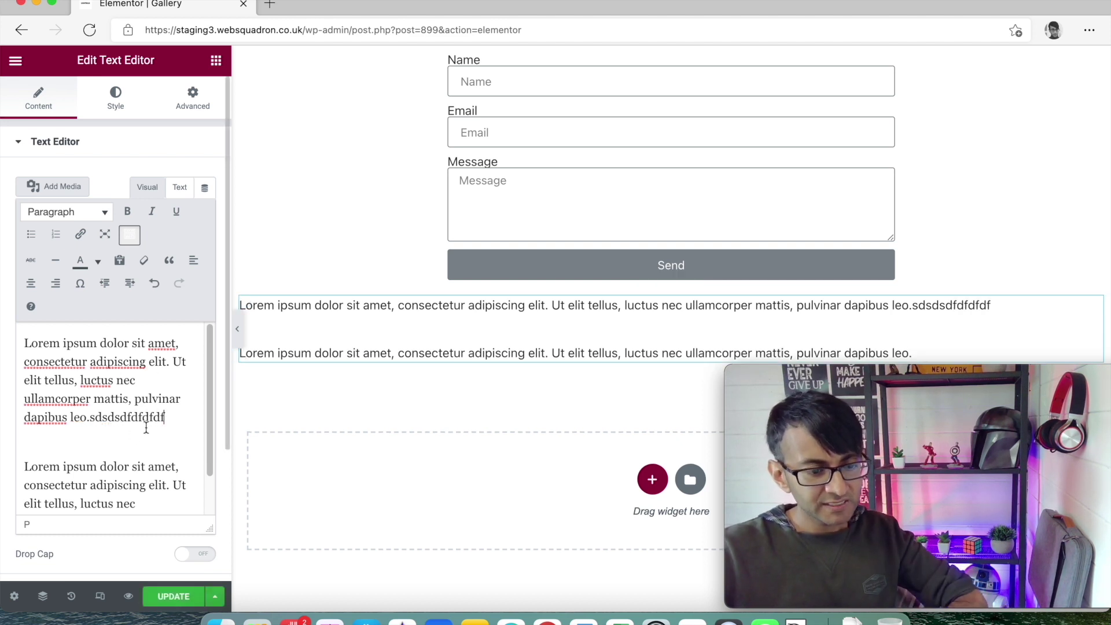
pyautogui.click(105, 437)
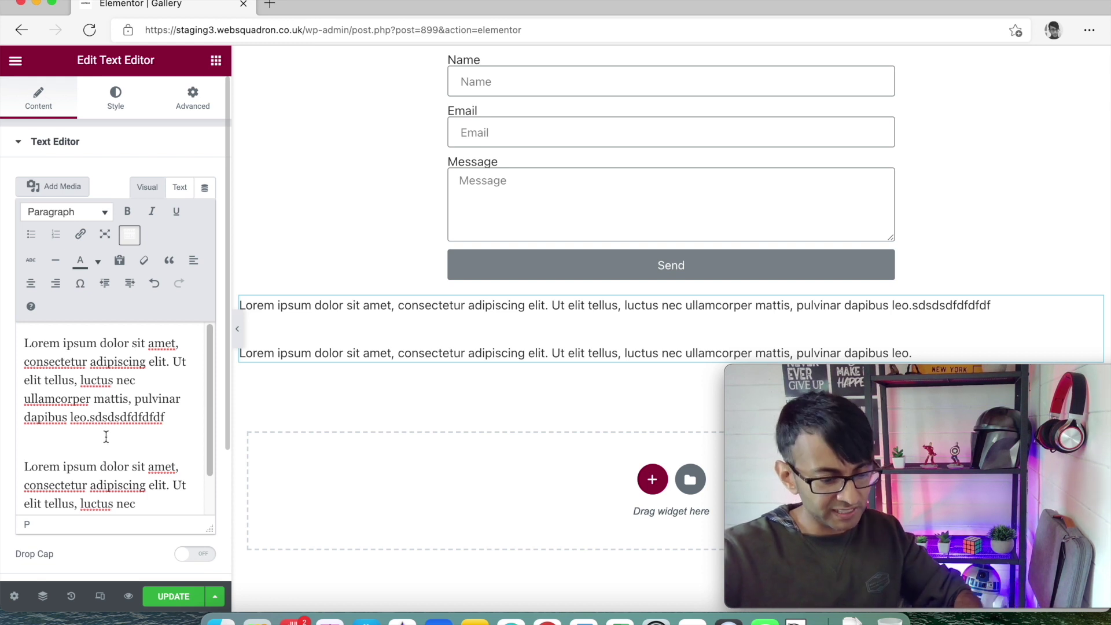
pyautogui.press('BackSpace')
pyautogui.press('Return')
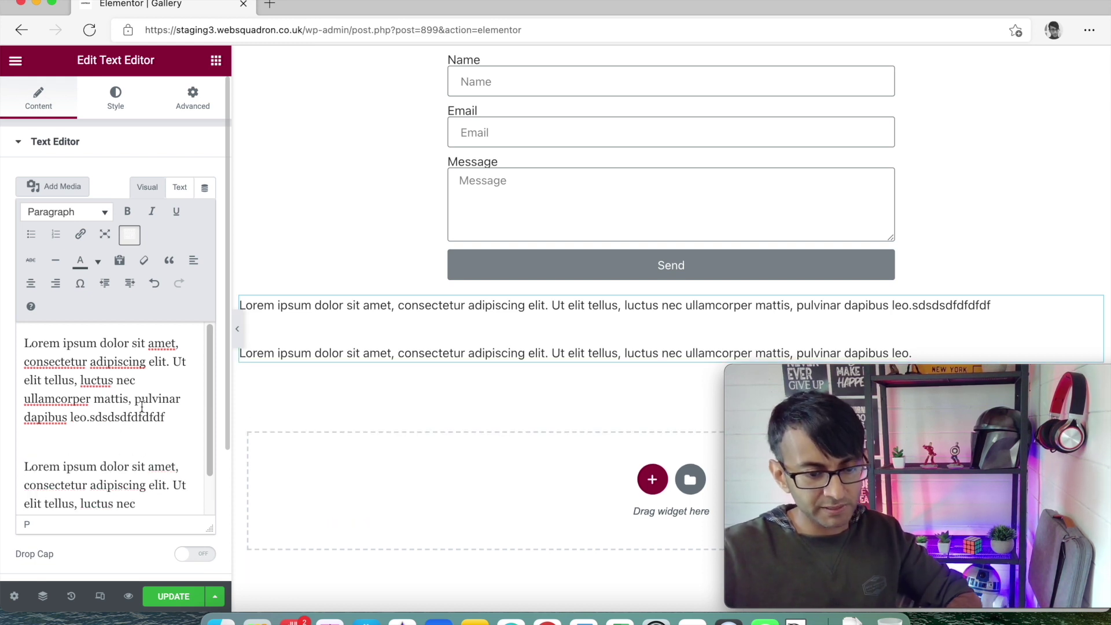
pyautogui.click(184, 416)
pyautogui.write('cgcggggfgfgfgfgfgfg')
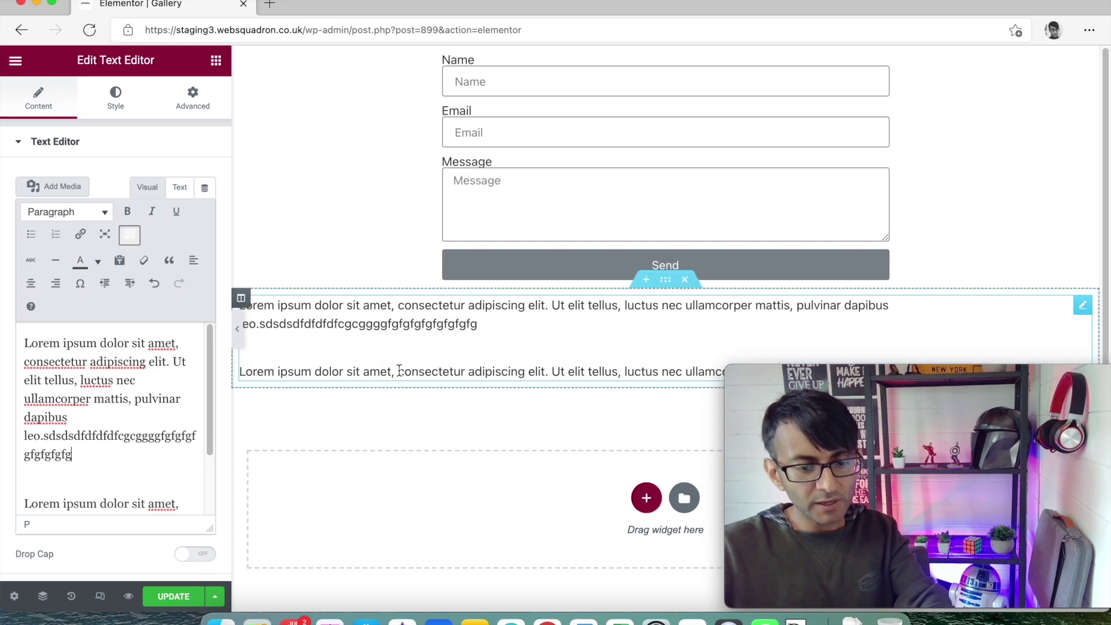
pyautogui.write('fg')
# - Append 'fgfgfgfgfgfg' to the second paragraph and toggle between the Text and Visual views
pyautogui.scroll(-1, 176, 462)
pyautogui.scroll(-2, 176, 463)
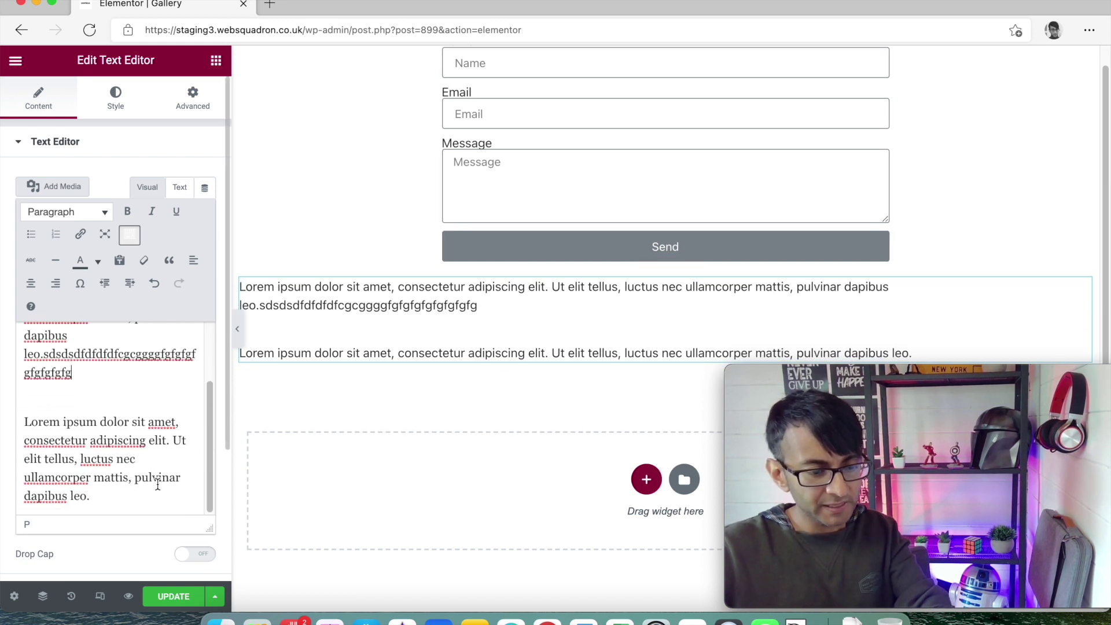
pyautogui.click(139, 492)
pyautogui.write('fgfgfgfgfgfg')
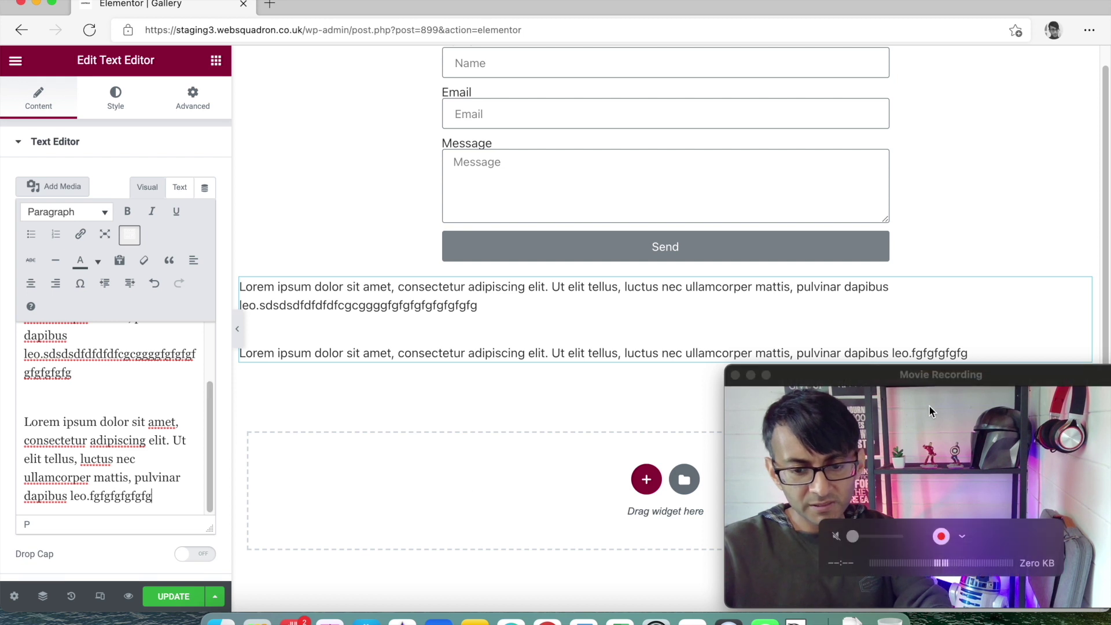
pyautogui.moveTo(954, 376); pyautogui.dragTo(955, 411)
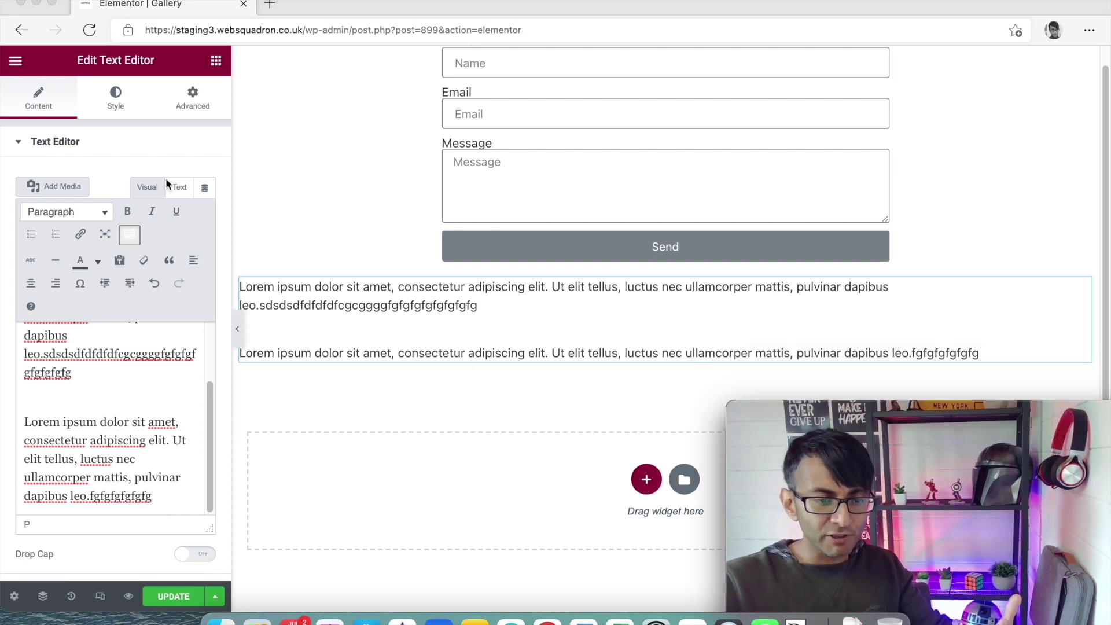
pyautogui.click(180, 186)
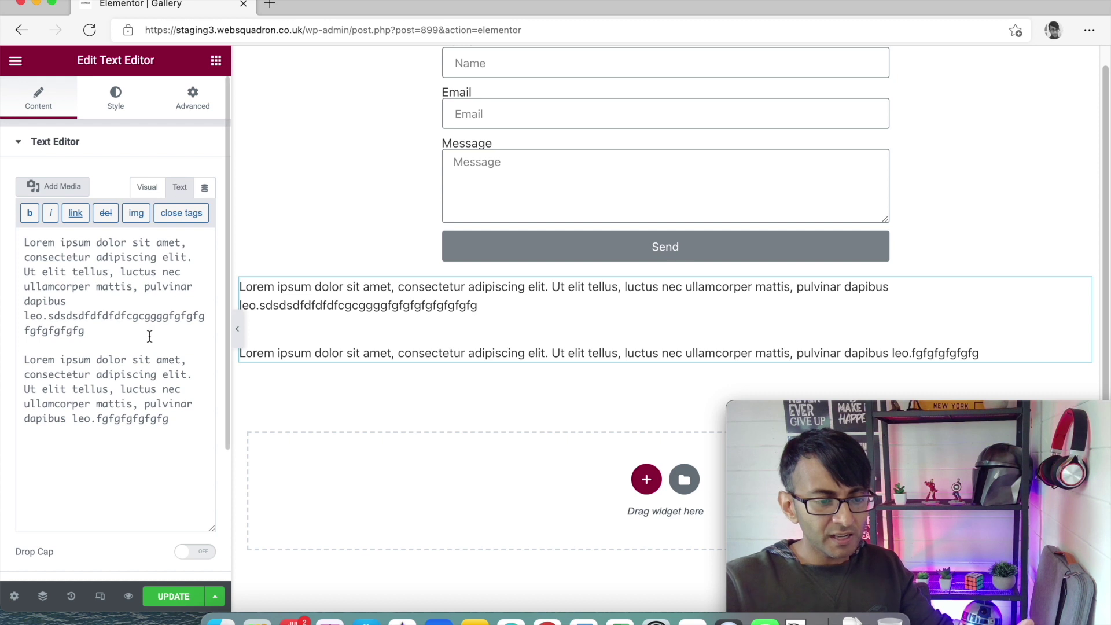
pyautogui.click(147, 187)
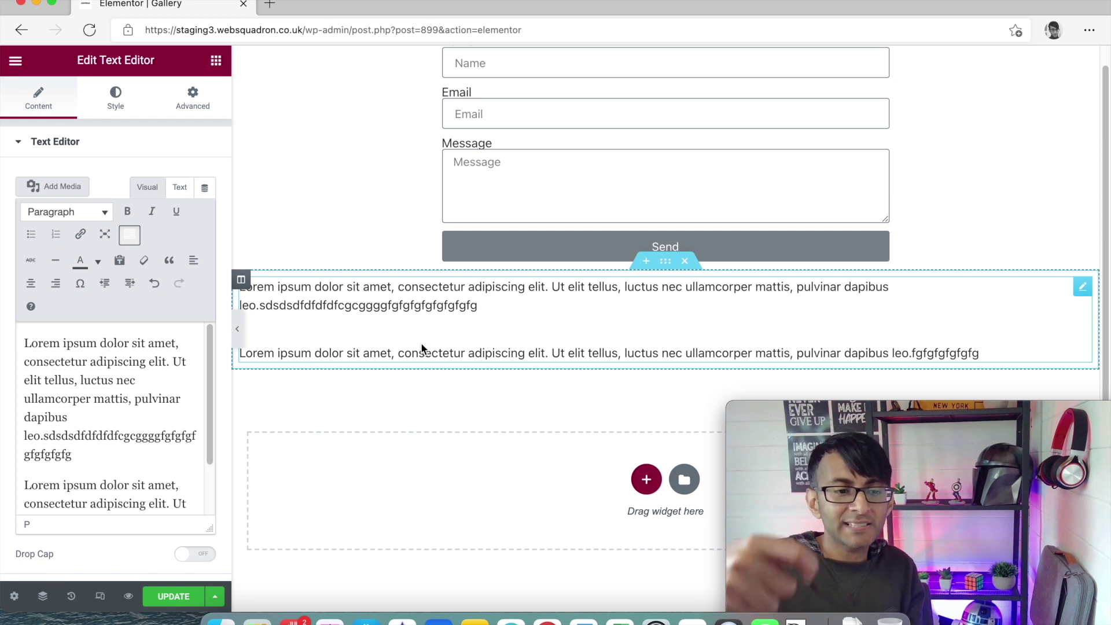
# - Reselect the text widget and expand its Advanced > Custom CSS section
pyautogui.click(215, 61)
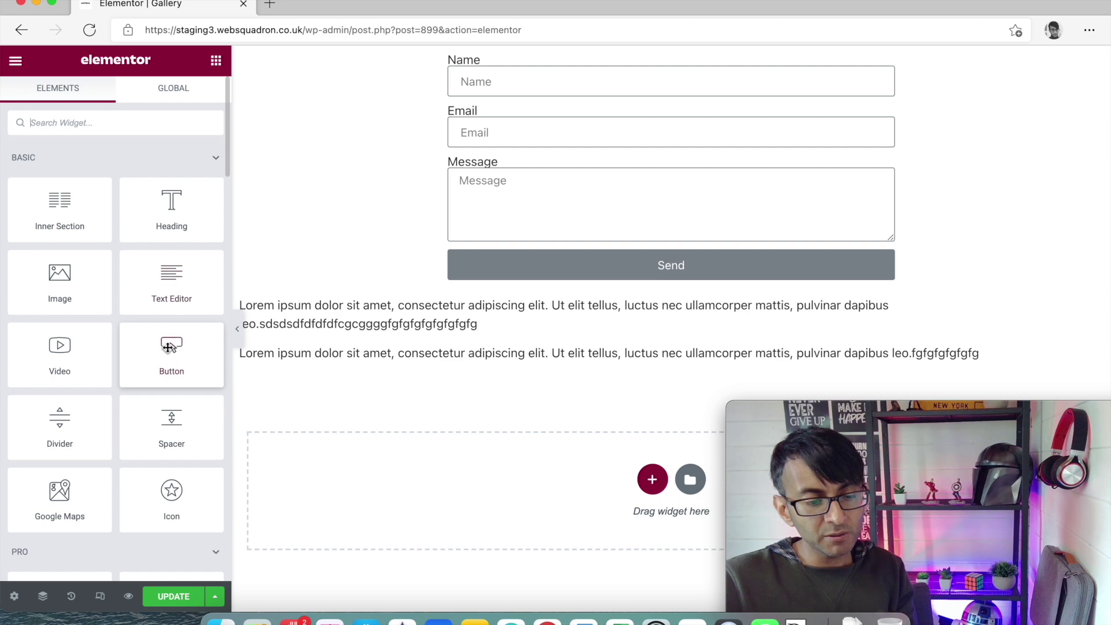
pyautogui.scroll(-15, 177, 353)
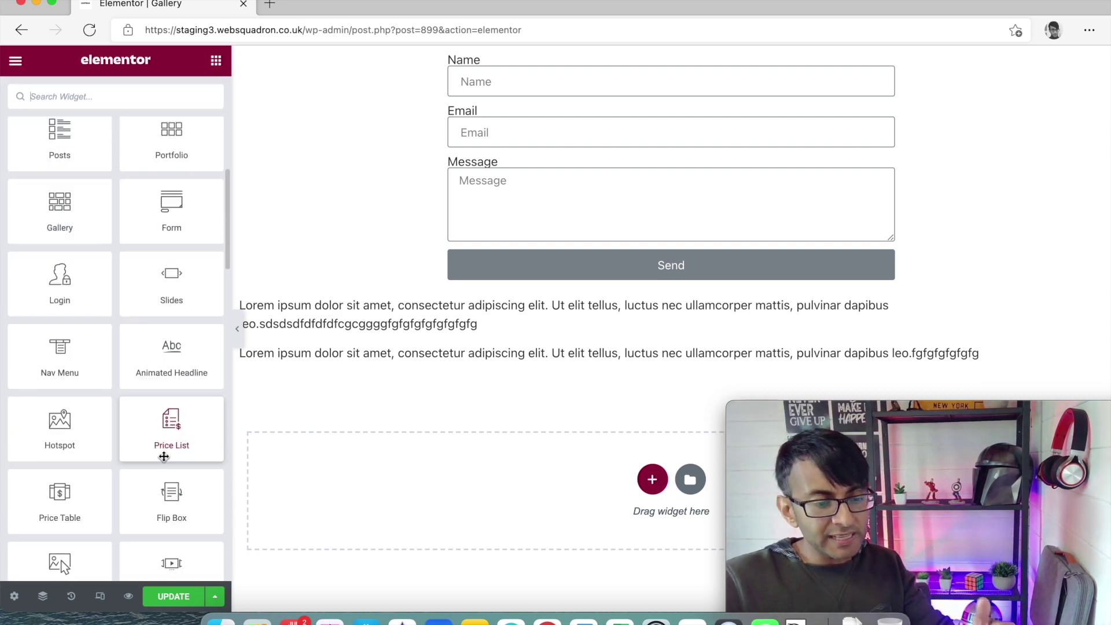
pyautogui.scroll(10, 172, 203)
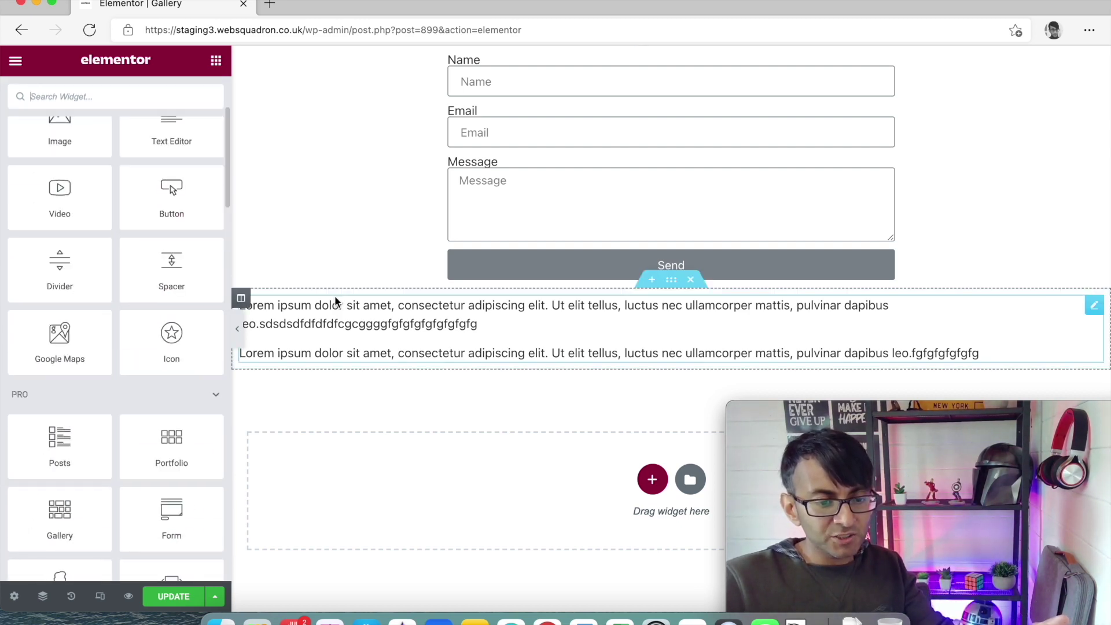
pyautogui.click(246, 305)
pyautogui.click(193, 97)
pyautogui.scroll(-4, 145, 451)
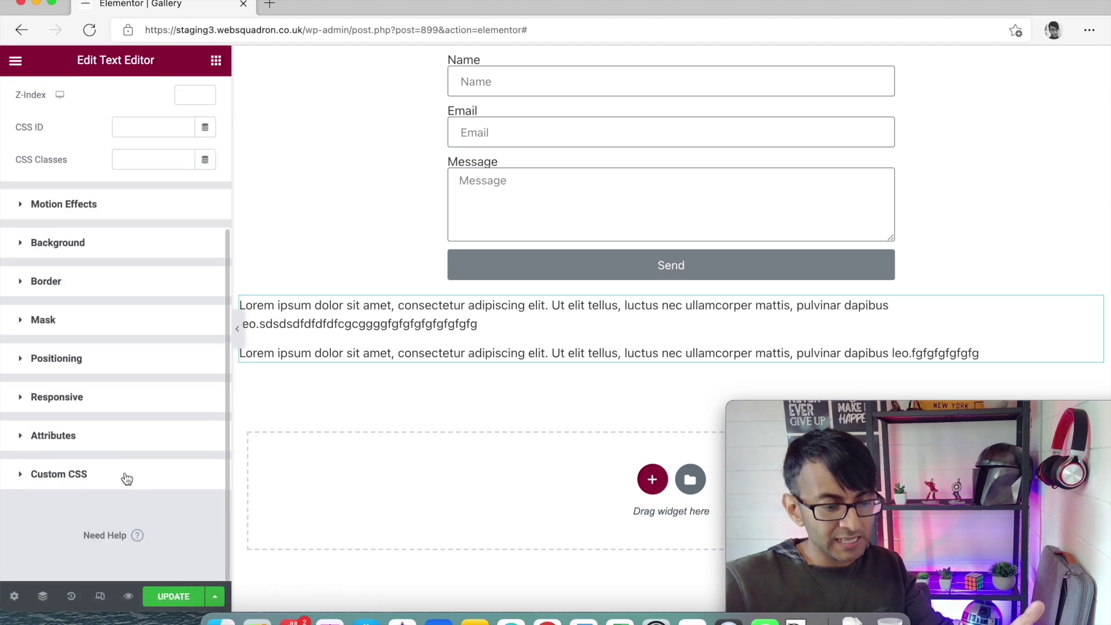
pyautogui.click(123, 473)
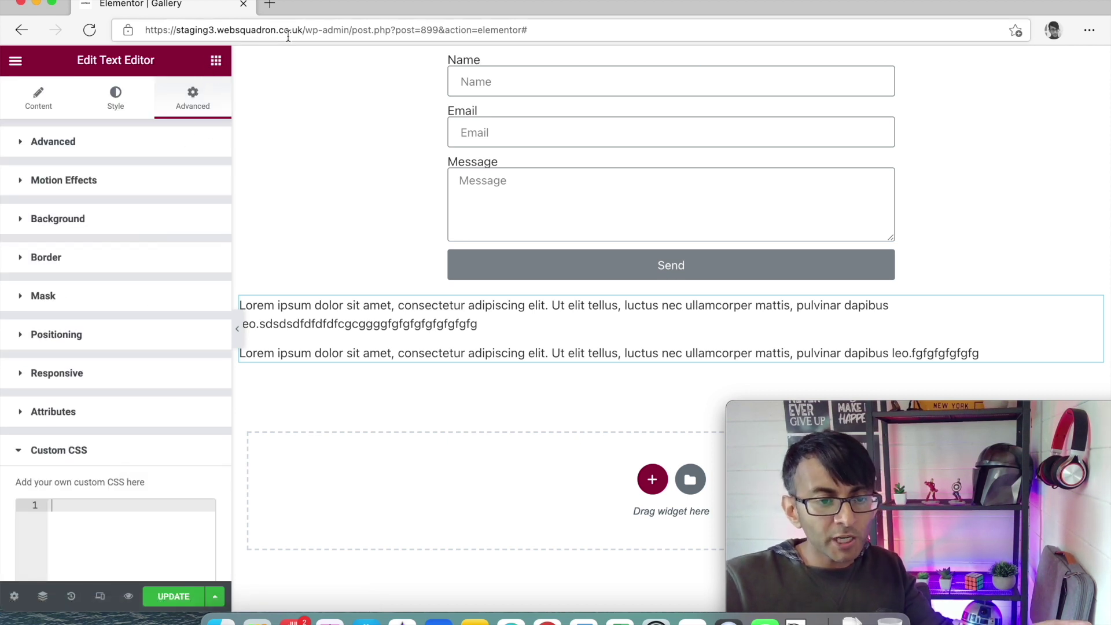
# - Save the Gallery page with UPDATE and select the editor part of the address
pyautogui.click(173, 596)
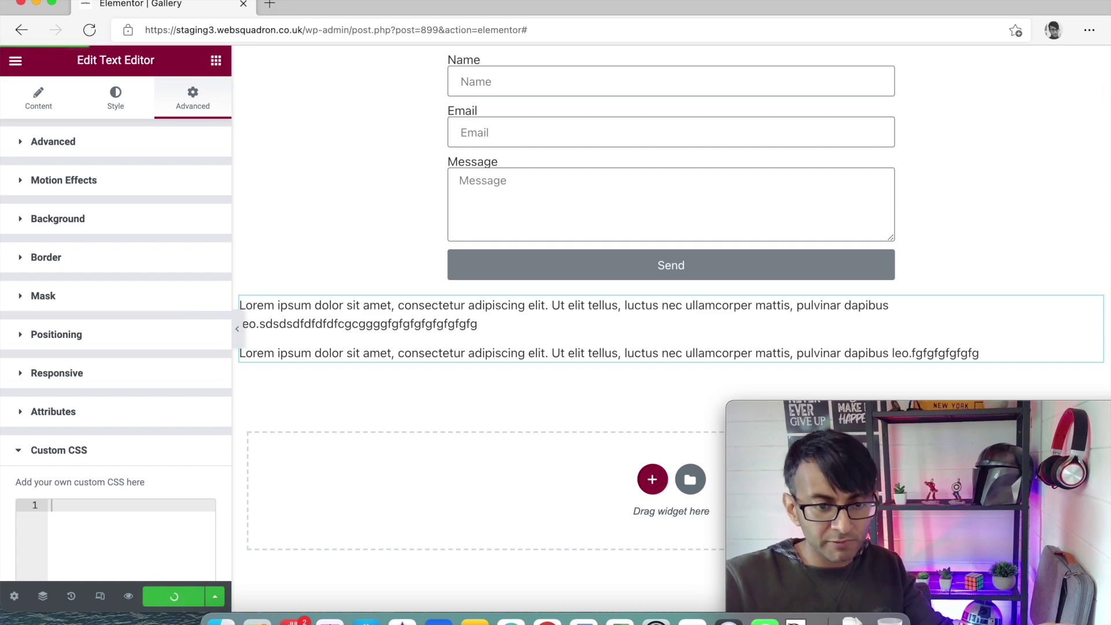
pyautogui.click(311, 36)
pyautogui.moveTo(352, 30); pyautogui.dragTo(652, 50)
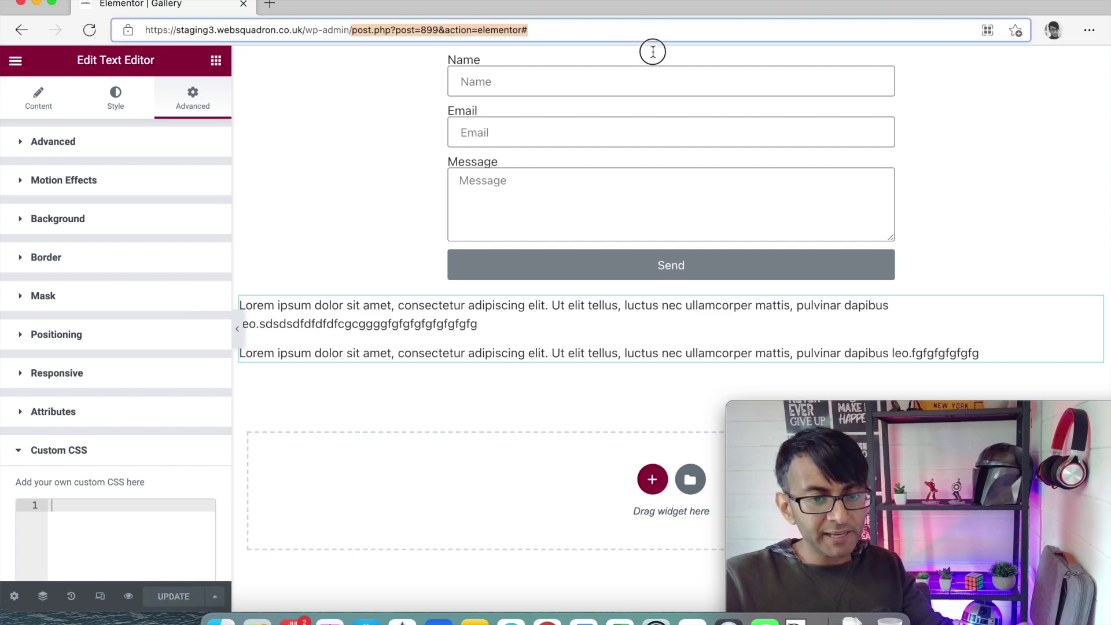
# - Return to /wp-admin/ and open Snippets > All Snippets
pyautogui.press('BackSpace')
pyautogui.press('Return')
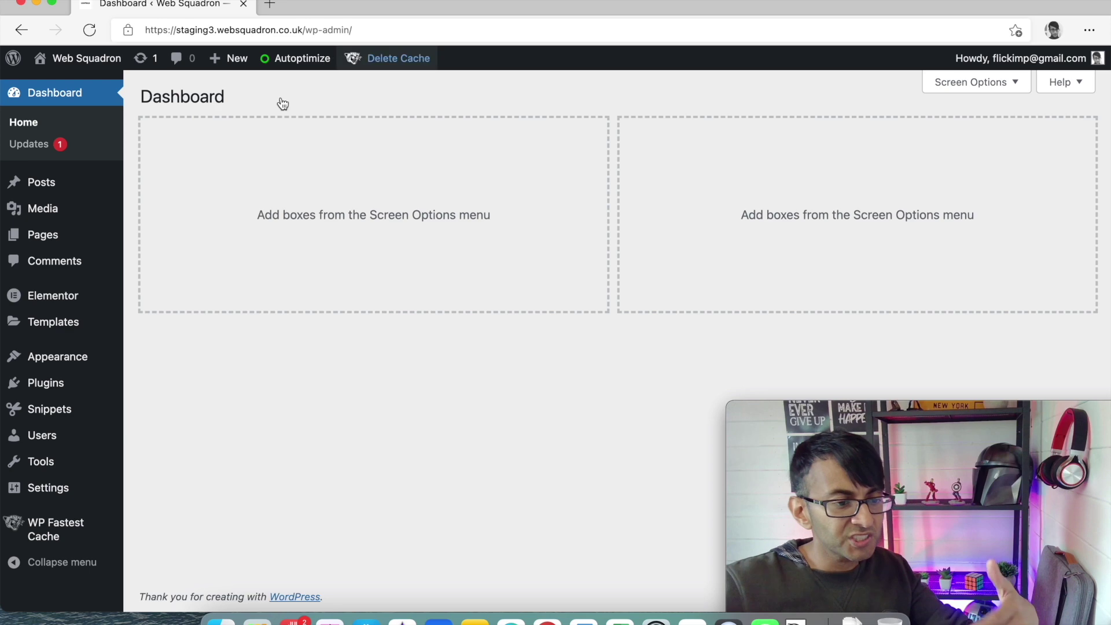
pyautogui.moveTo(87, 412)
pyautogui.click(141, 413)
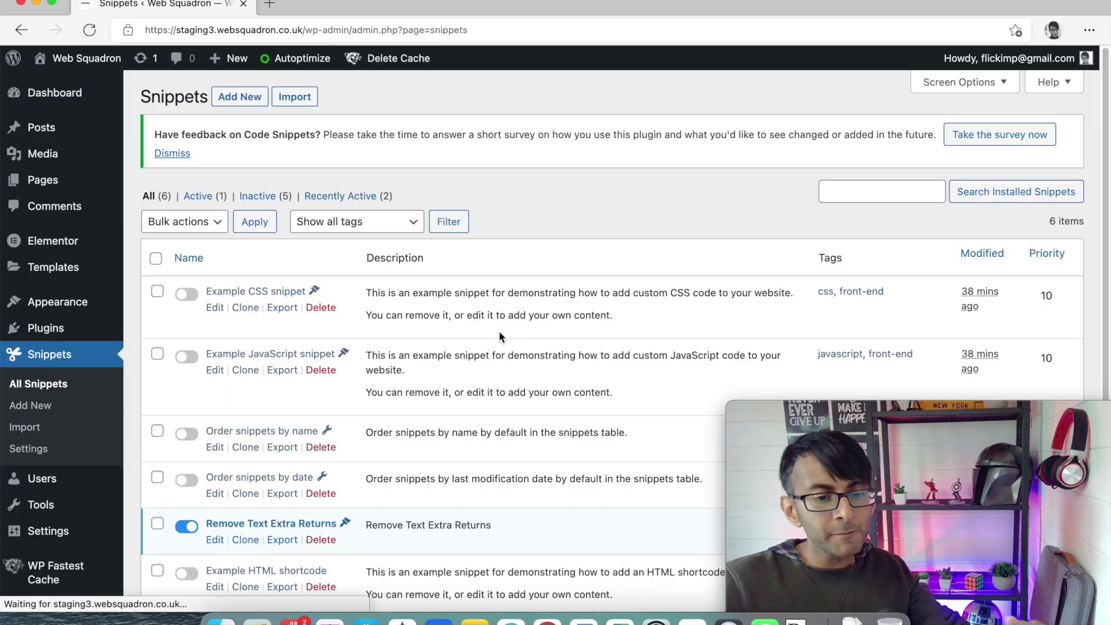
pyautogui.scroll(-3, 467, 355)
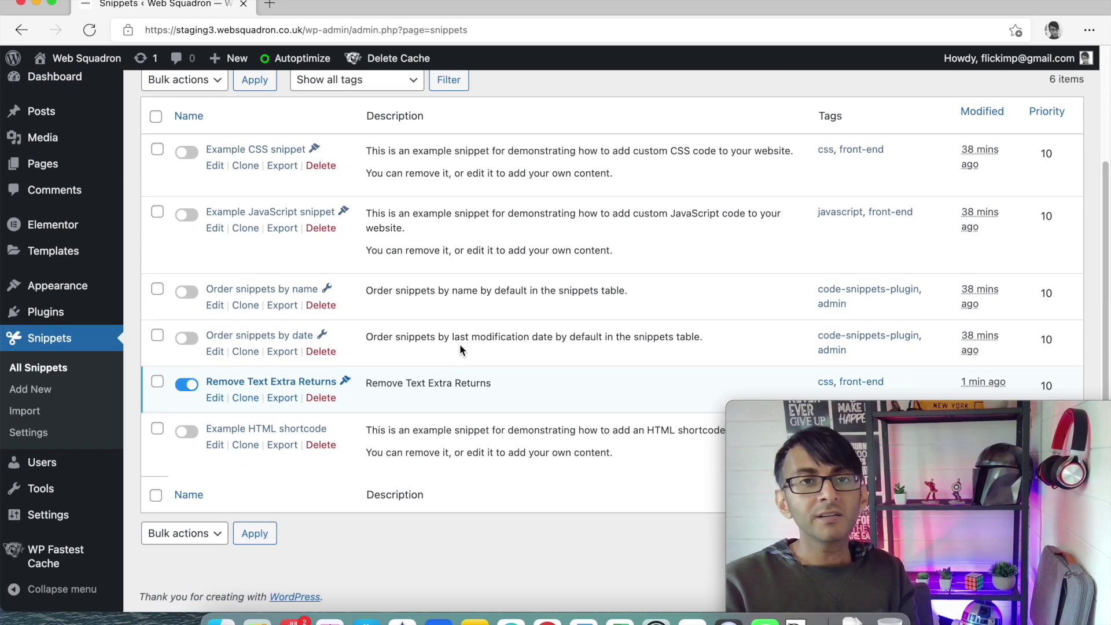